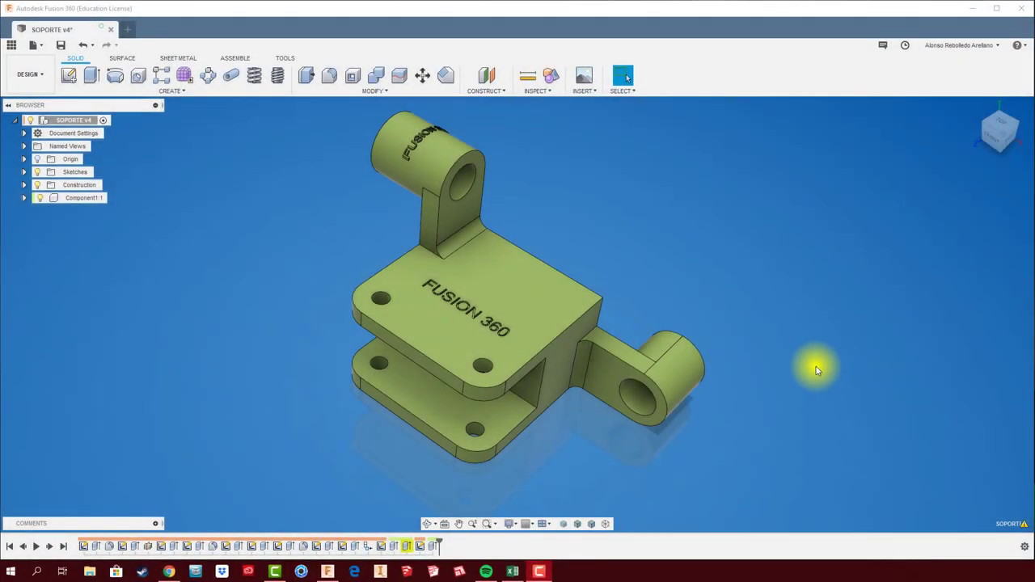
- Orbit the SOPORTE model and open the workspace list to reach Drawing > From Design
mouse_move(817, 370)
middle_mouse_down("shift")
mouse_move(769, 358)
mouse_move(789, 348)
middle_mouse_up("shift")
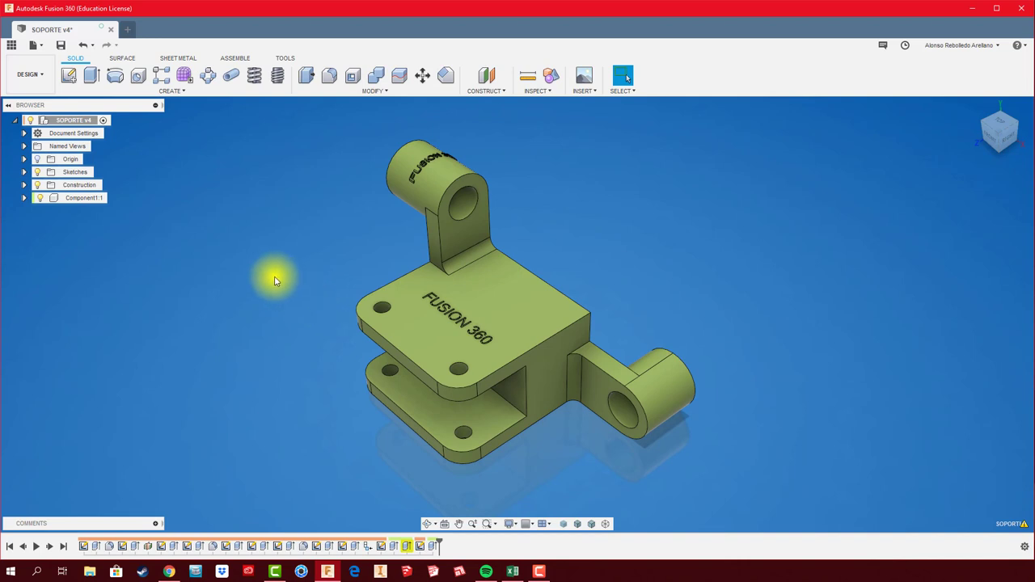
left_click(42, 81)
mouse_move(26, 203)
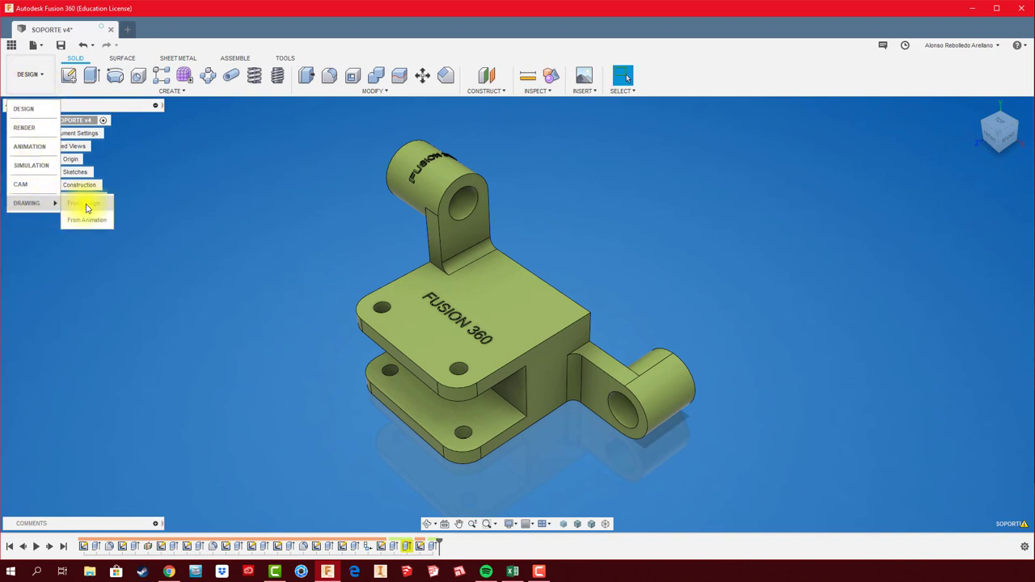
- Create a drawing from the SOPORTE design on an A2 (594 x 420 mm) sheet
left_click(86, 208)
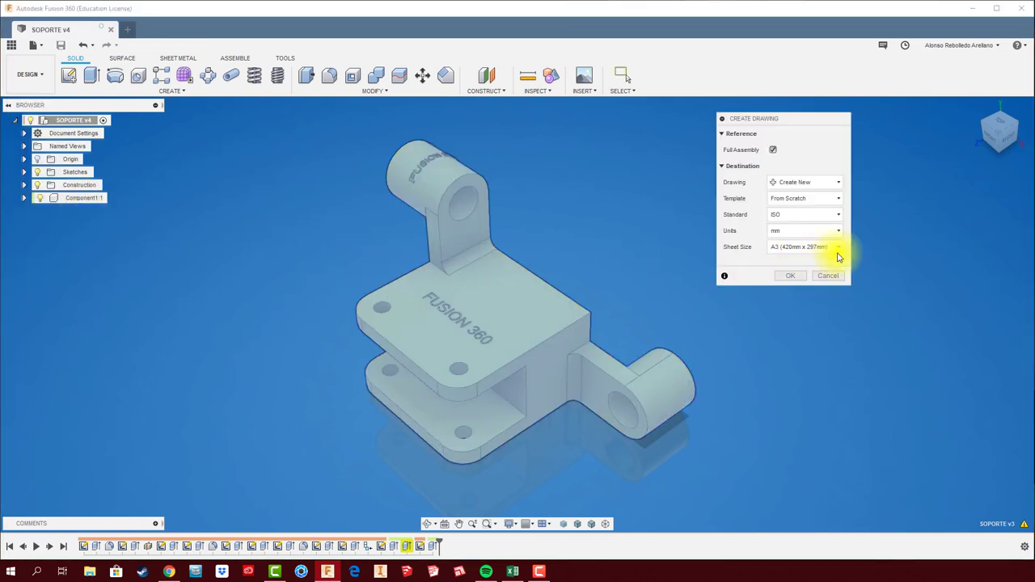
left_click_drag(805, 127, 723, 130)
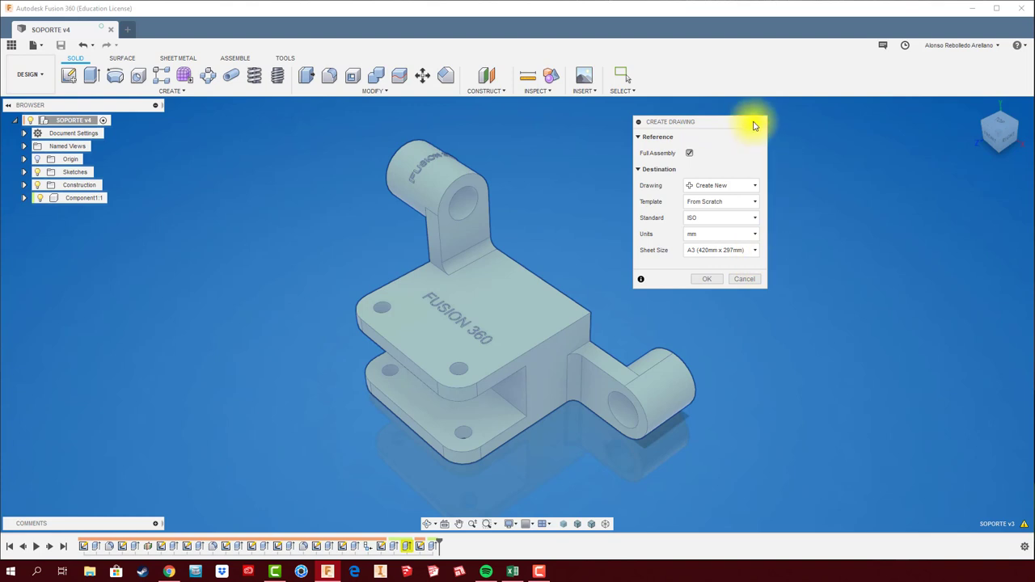
left_click_drag(753, 125, 743, 124)
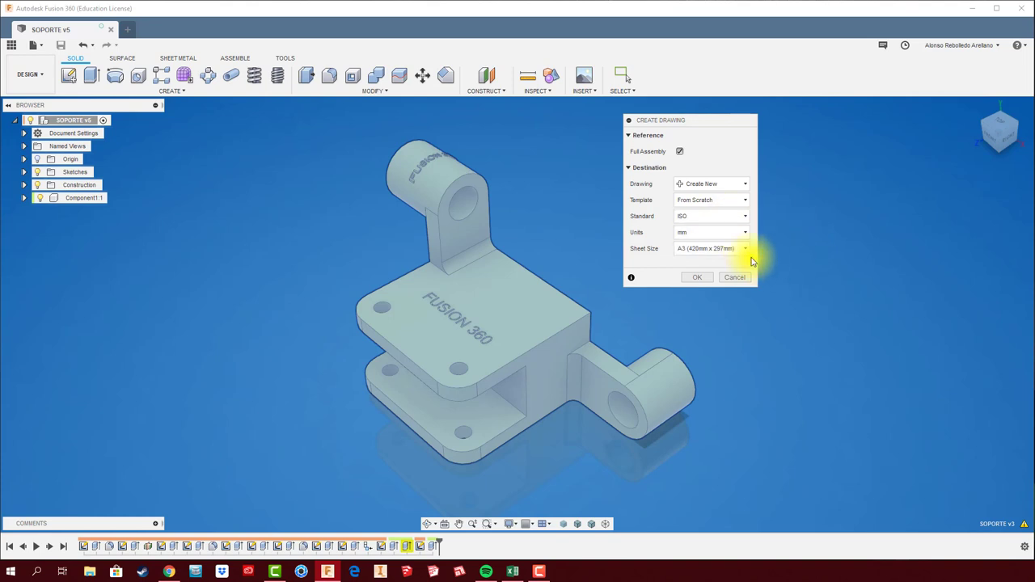
left_click(748, 253)
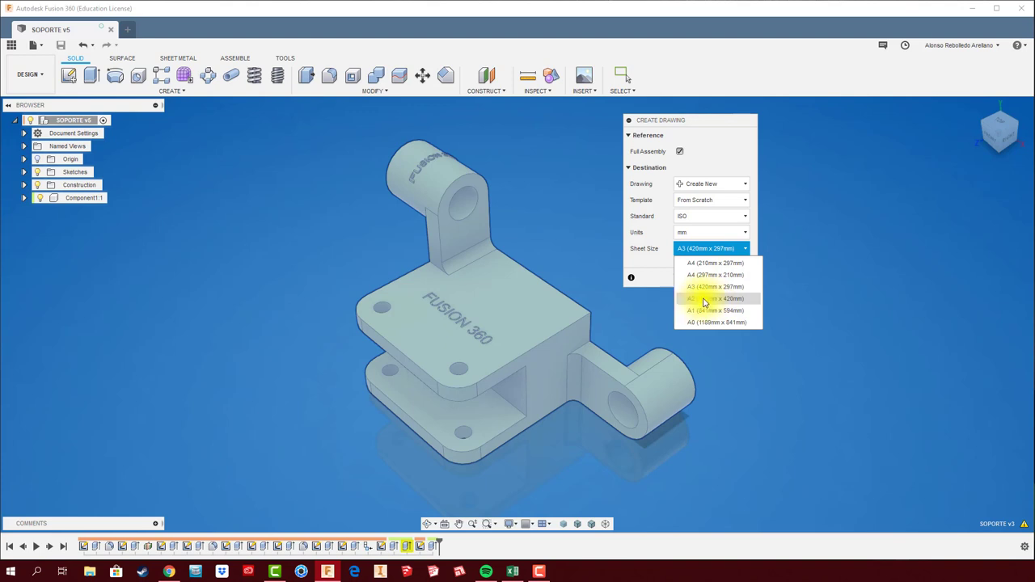
left_click(705, 302)
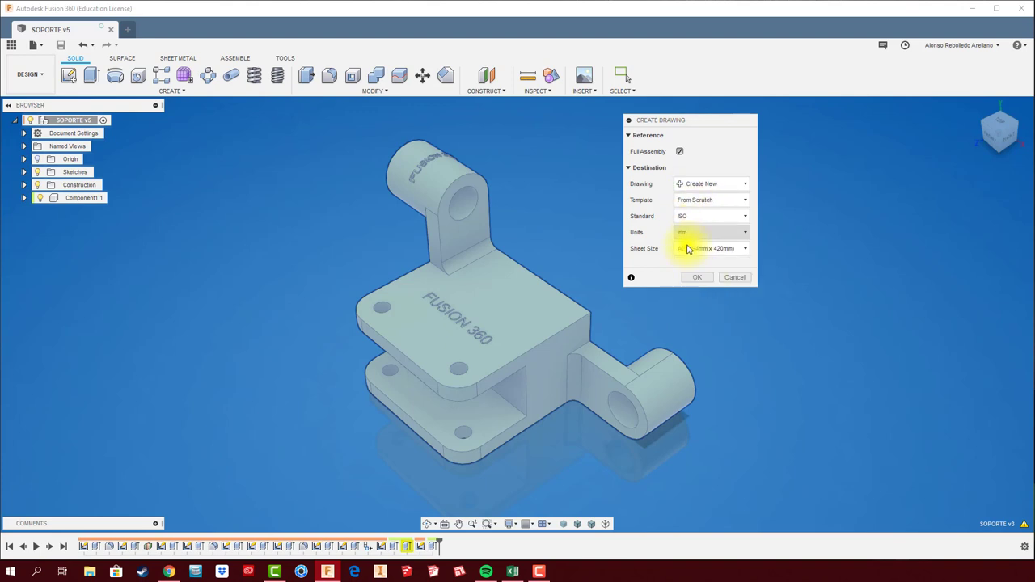
left_click(694, 278)
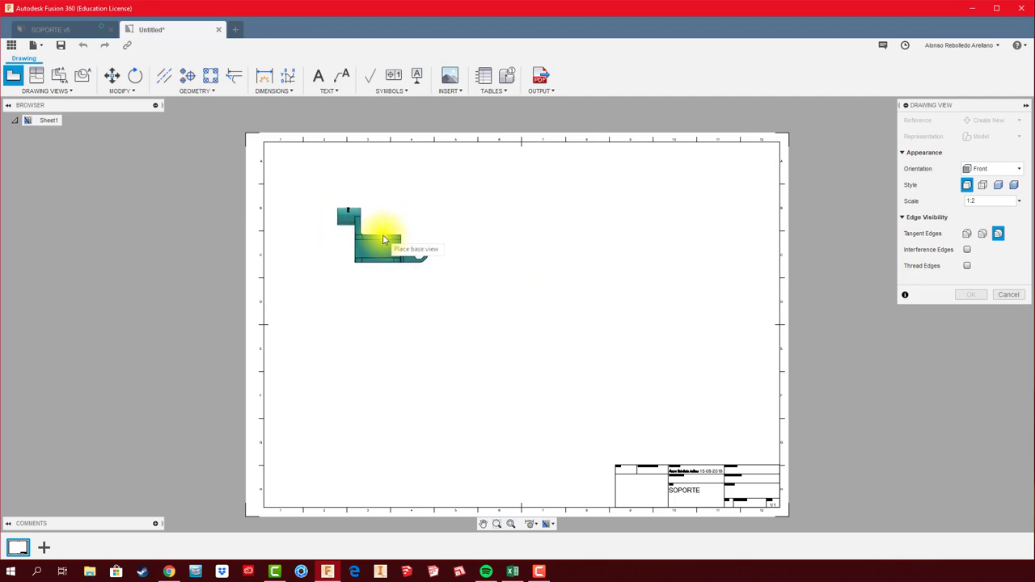
- Place the front view at 1:1 scale, shaded with hidden edges, in the sheet's upper left
left_click(1021, 205)
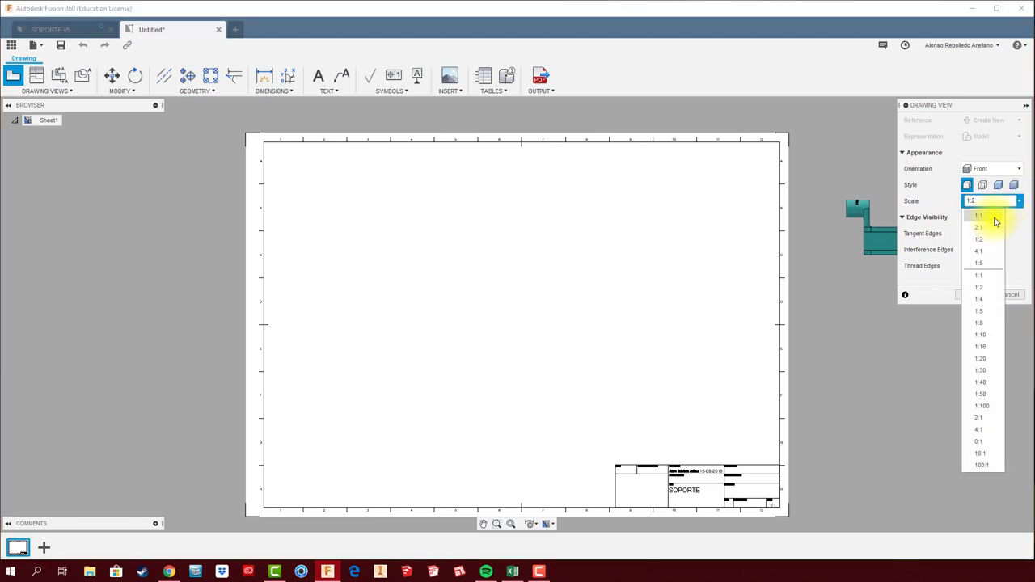
left_click(995, 217)
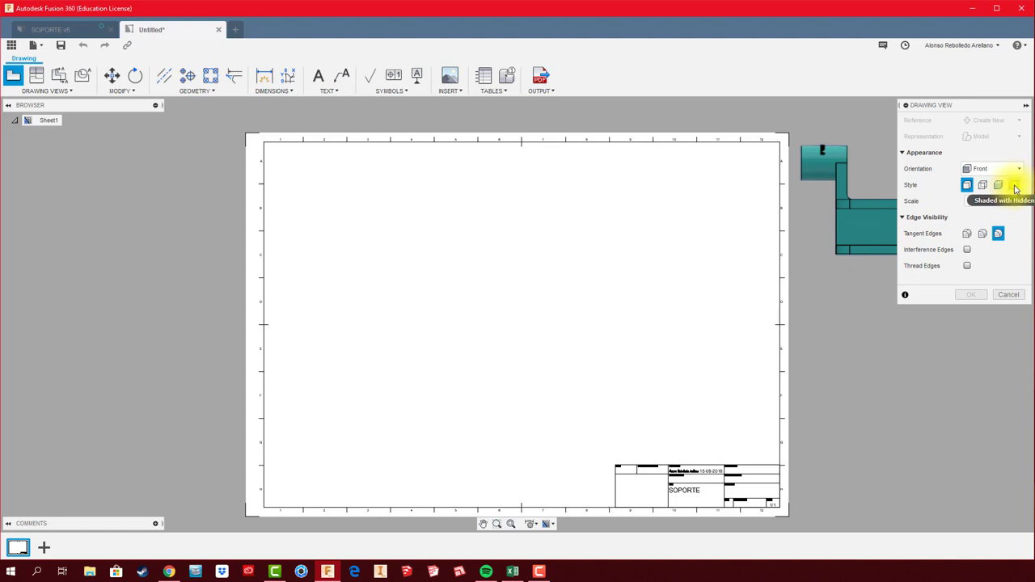
left_click(1016, 188)
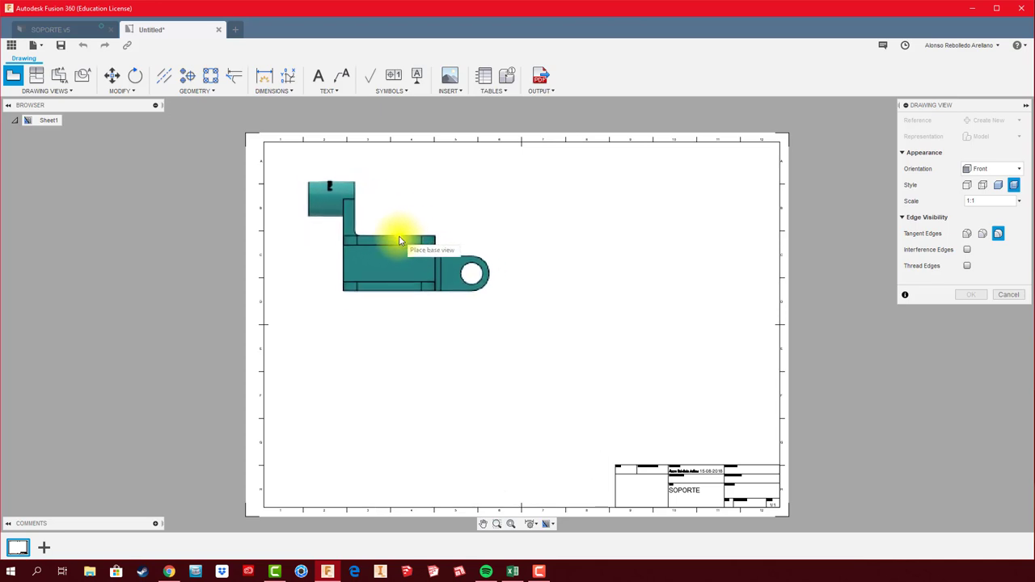
left_click(400, 238)
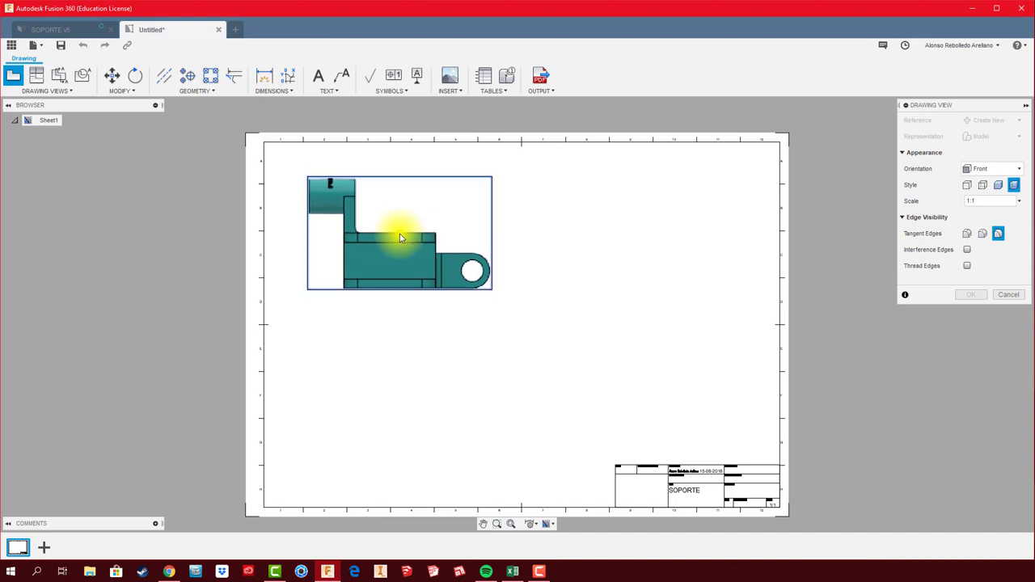
left_click(971, 294)
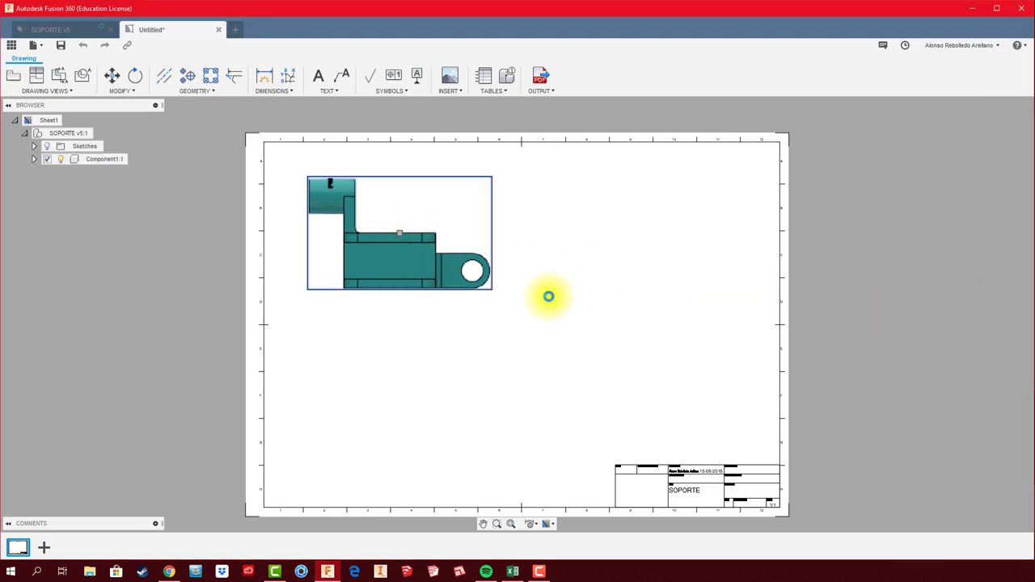
middle_click_drag(402, 310, 434, 286)
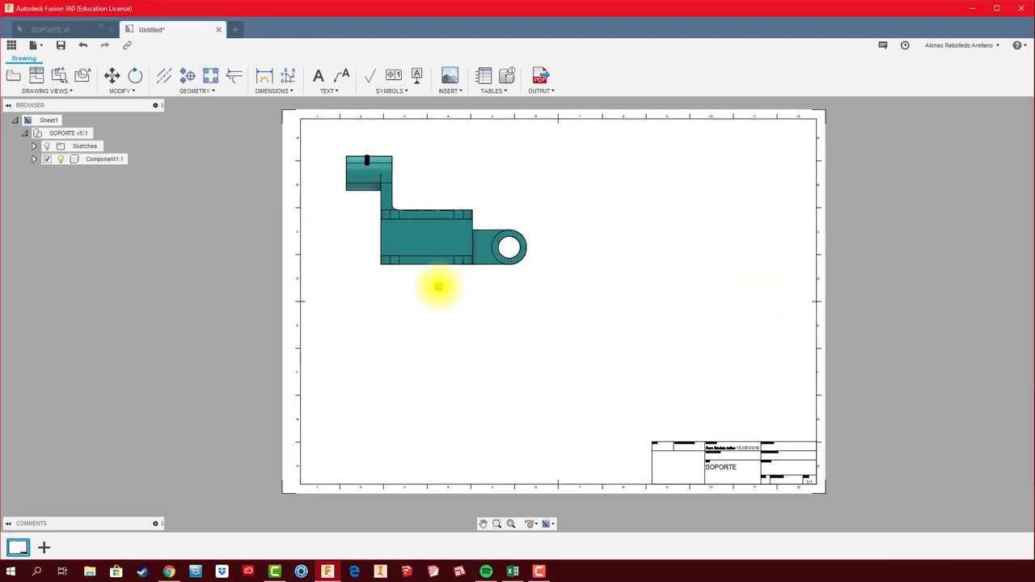
- Project two views from the front view, one below it and one to its right
left_click(360, 267)
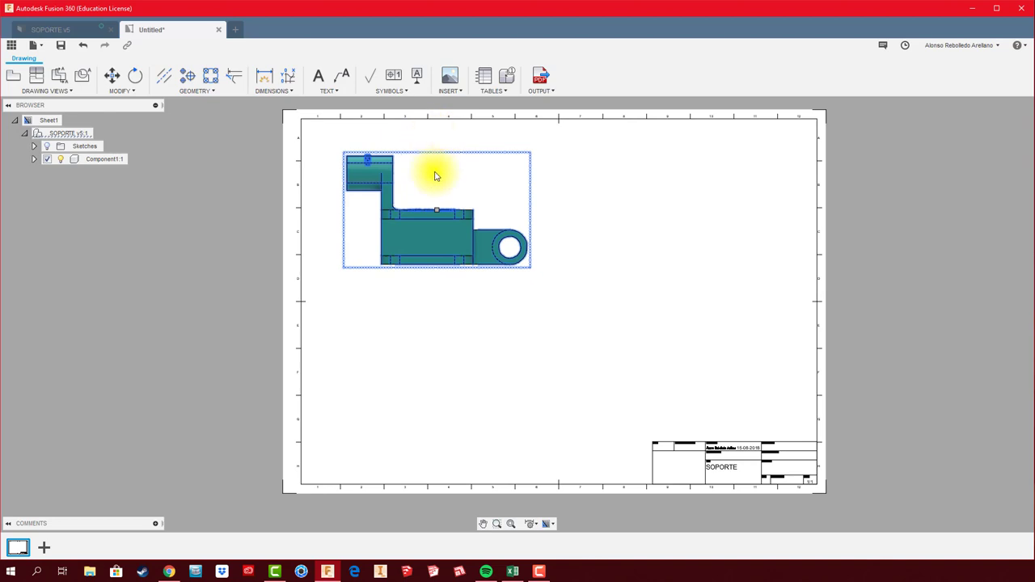
left_click(36, 79)
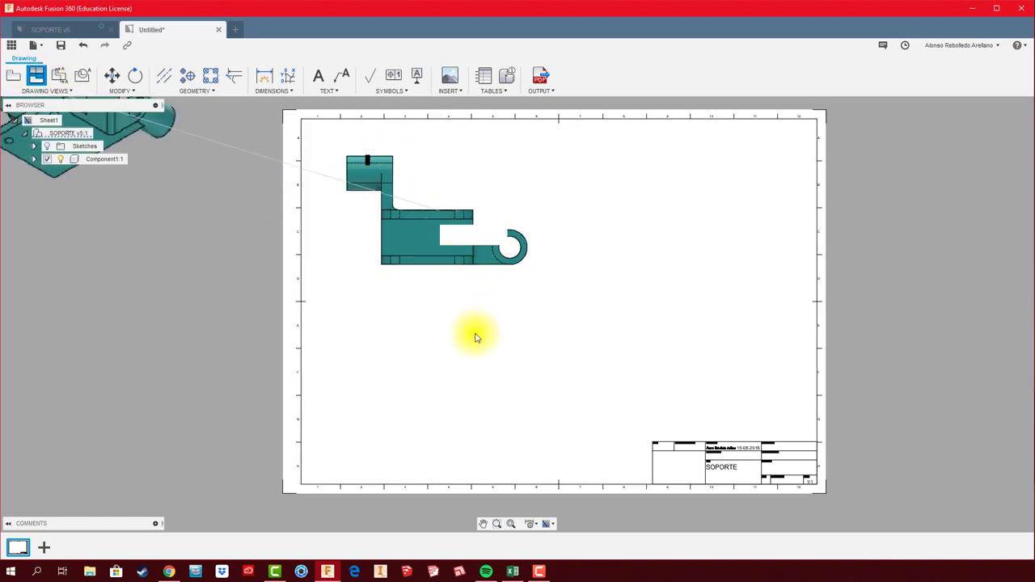
left_click(463, 382)
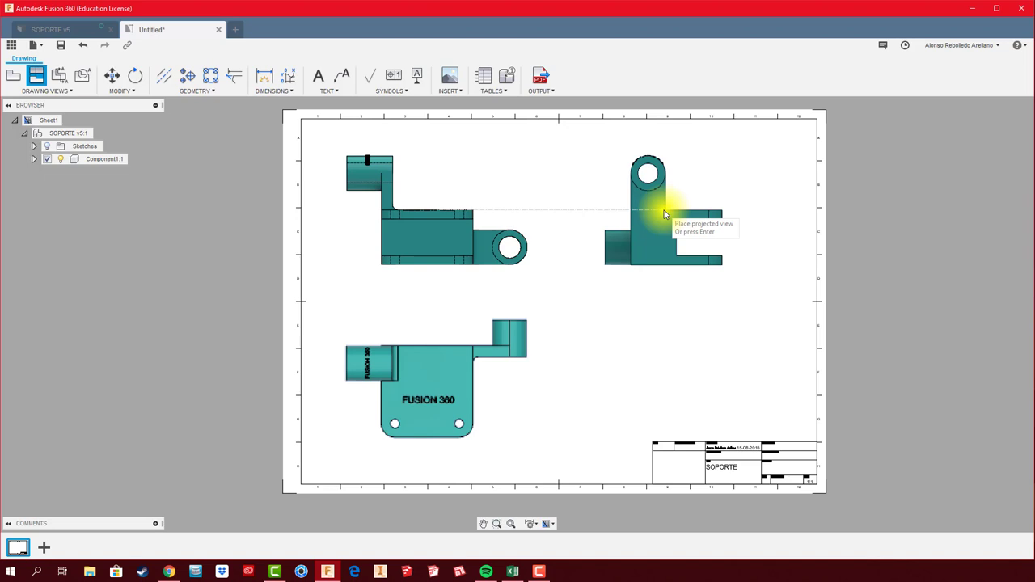
left_click(665, 215)
right_click(664, 214)
left_click(682, 224)
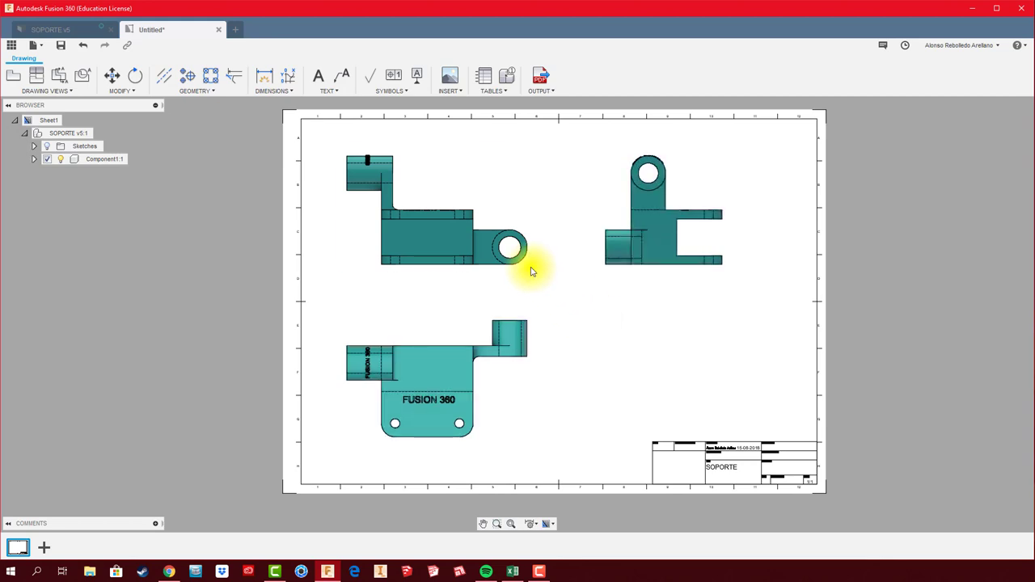
left_click(520, 238)
scroll(500, 239, "up", 2)
middle_click_drag(500, 239, 505, 251)
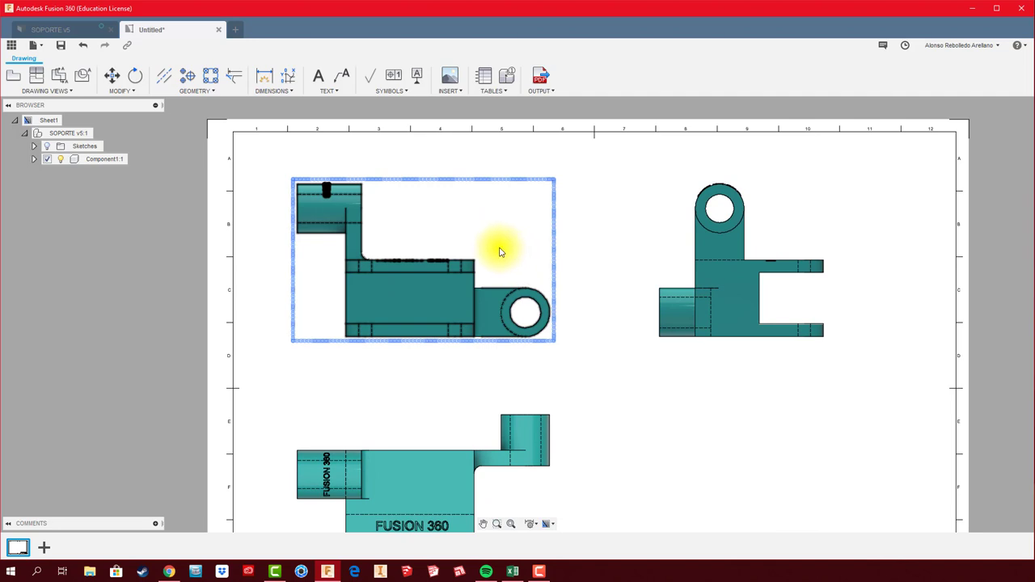
- Add center marks to the front view's hole and the side view's top hole
left_click(187, 75)
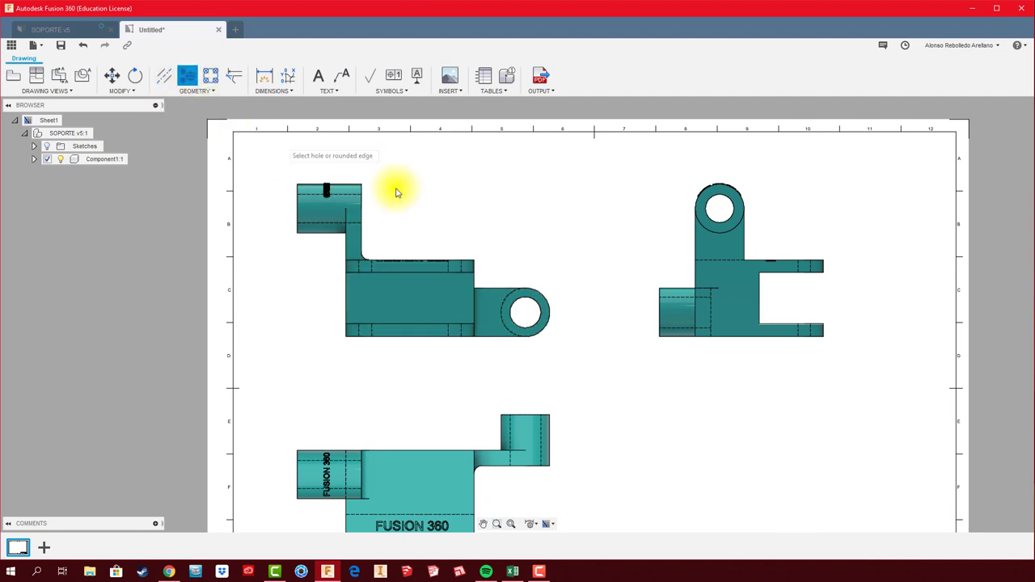
left_click(534, 301)
left_click(705, 218)
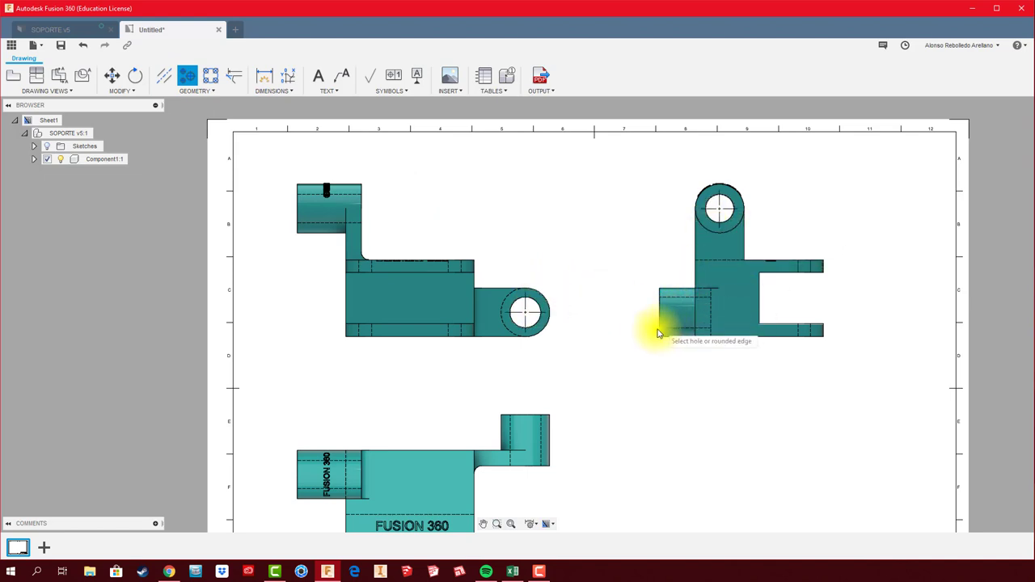
scroll(548, 377, "up", 2)
scroll(547, 370, "up", 2)
scroll(497, 383, "up", 2)
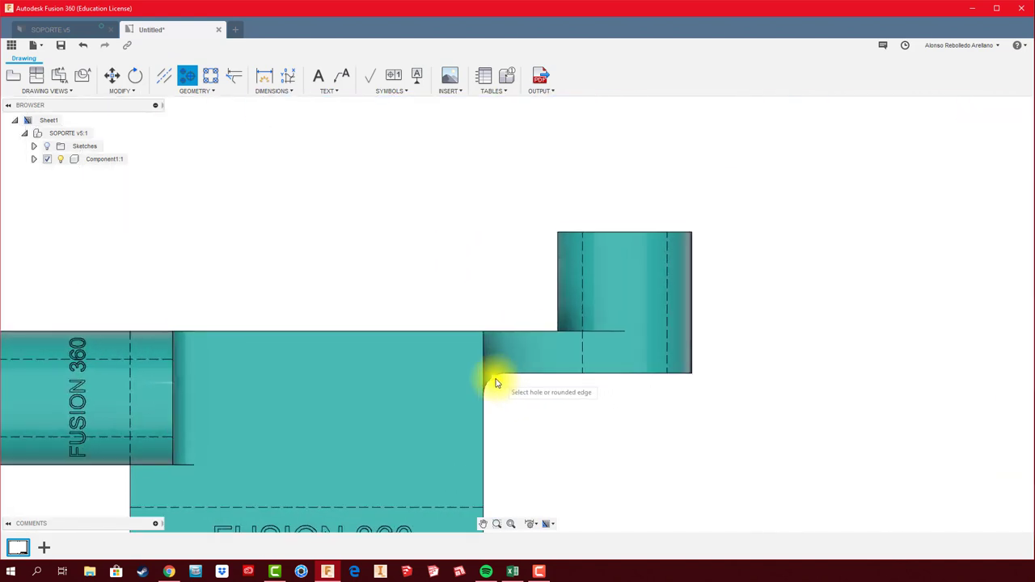
scroll(504, 393, "down", 2)
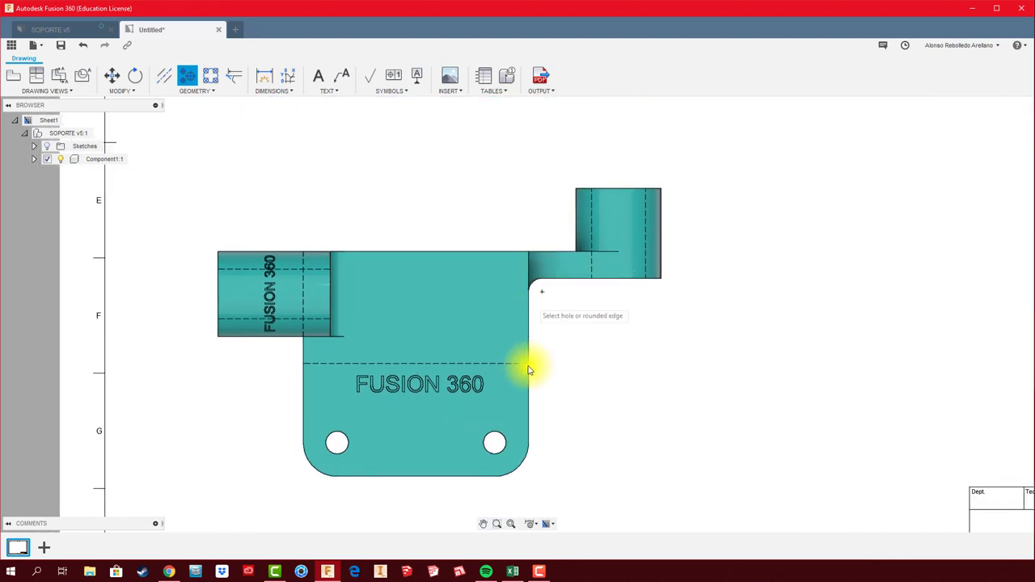
- Add center marks to the left and right holes of the bottom view
left_click(495, 441)
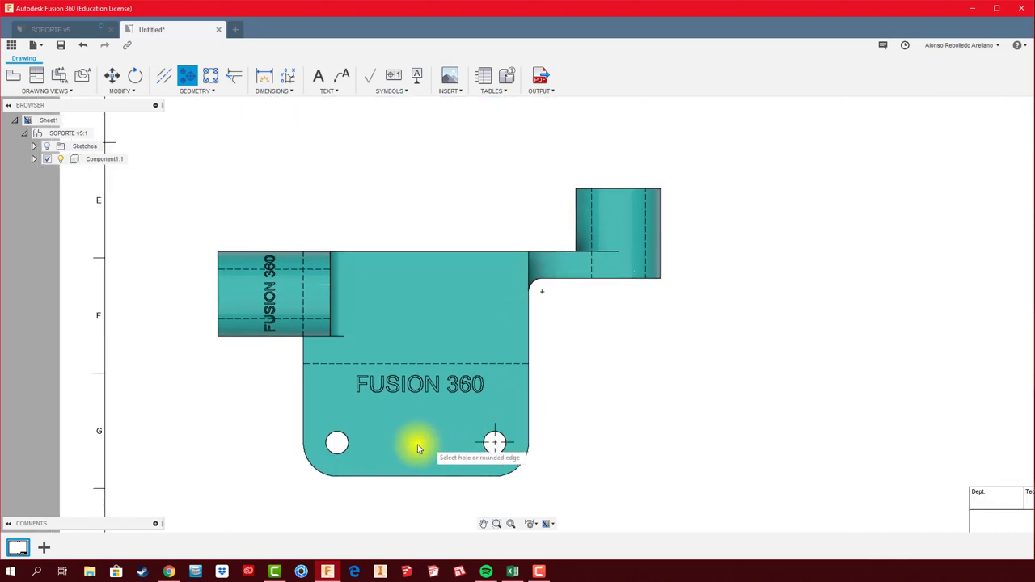
left_click(338, 440)
scroll(559, 358, "down", 1)
scroll(618, 283, "down", 2)
scroll(596, 364, "down", 1)
scroll(656, 336, "down", 1)
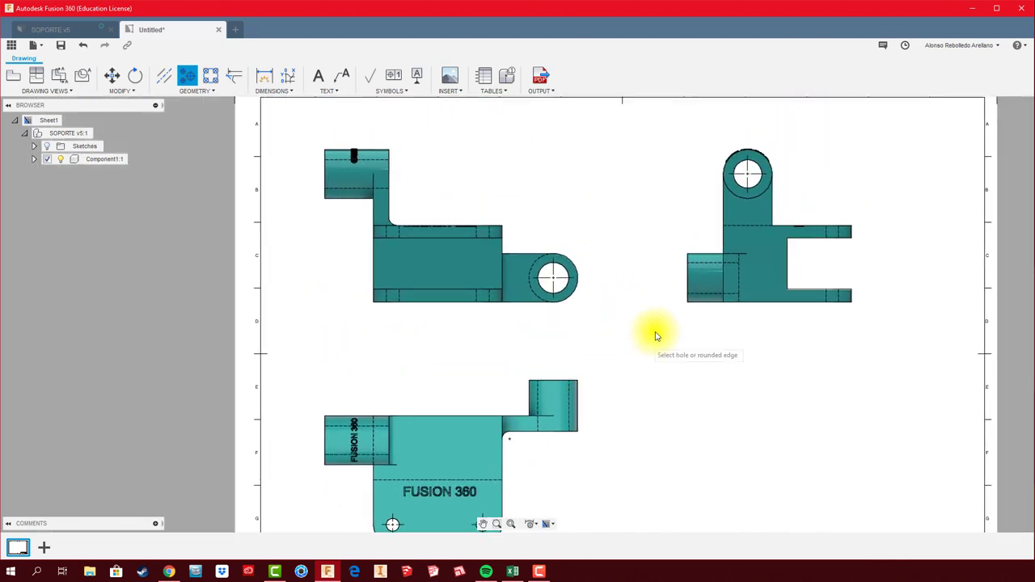
scroll(393, 220, "up", 1)
scroll(625, 182, "down", 1)
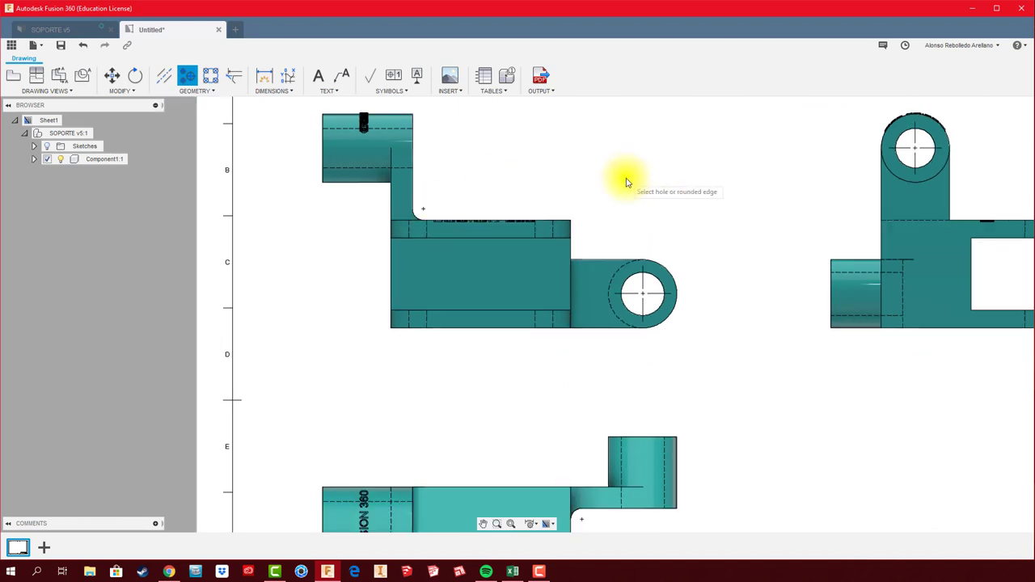
scroll(631, 186, "down", 1)
scroll(652, 213, "down", 1)
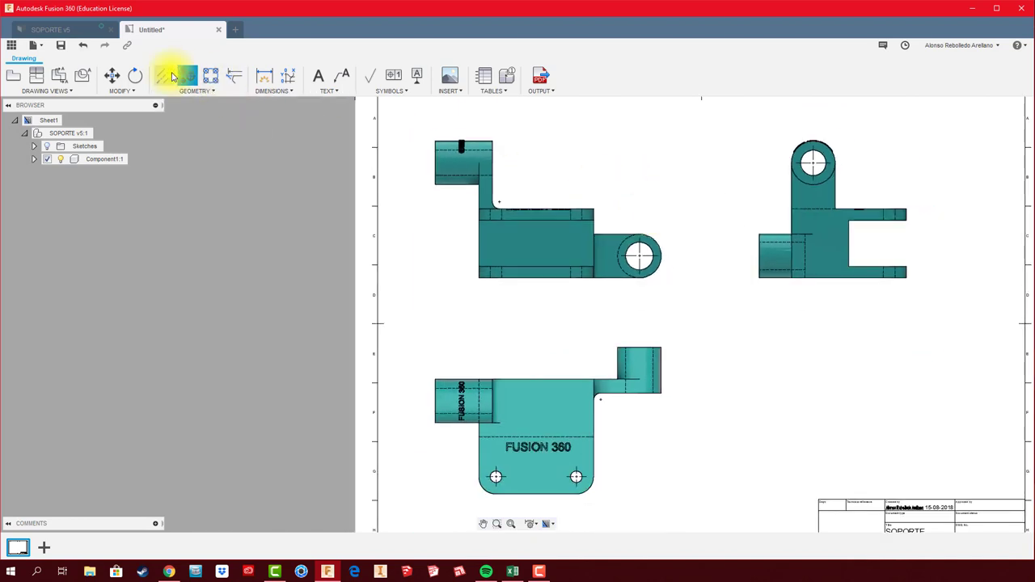
- Draw centerlines through the ends of the side view's upper and lower arms
left_click(165, 76)
scroll(446, 166, "up", 1)
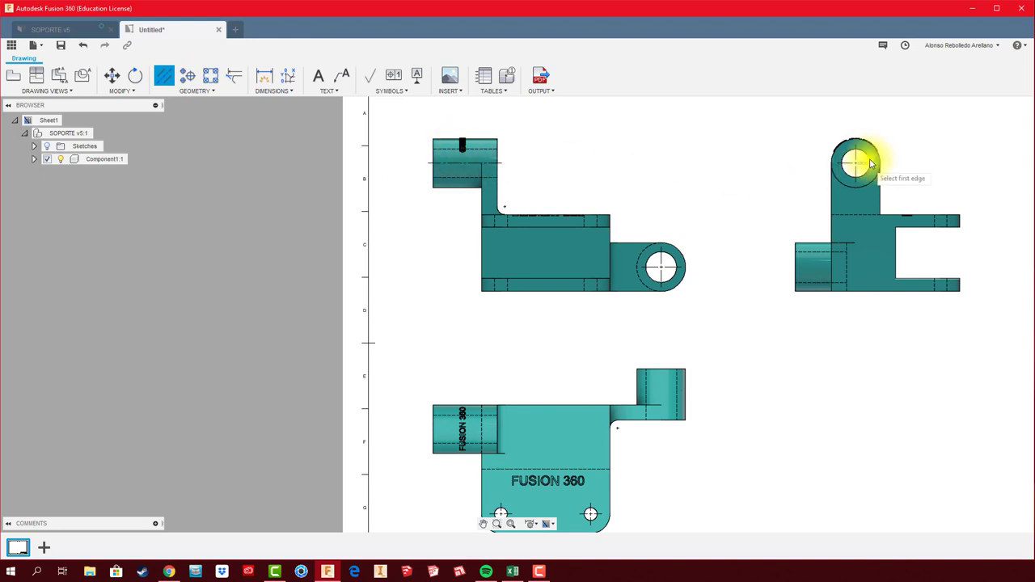
scroll(954, 230, "up", 1)
left_click(944, 220)
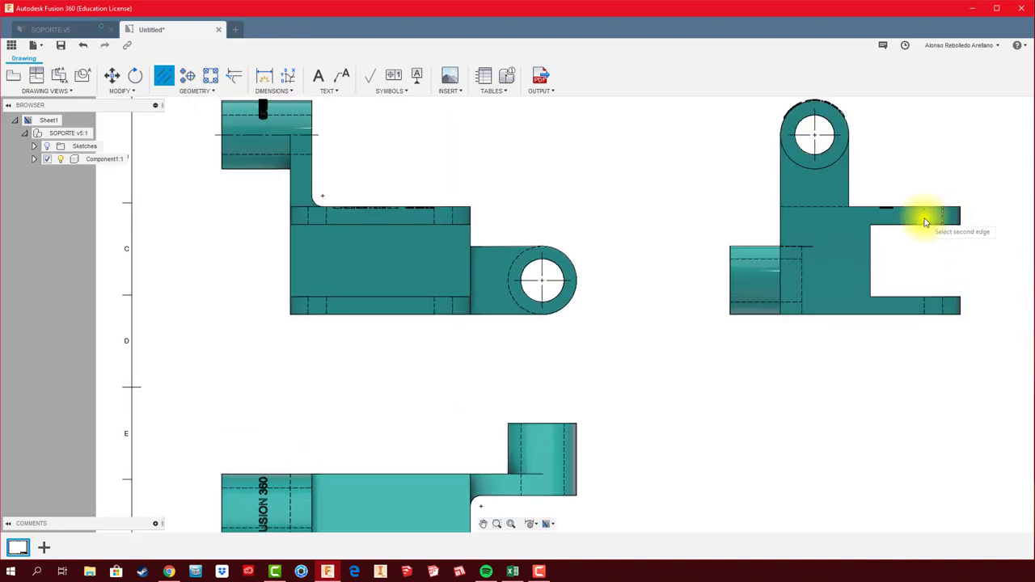
left_click(923, 219)
left_click(928, 307)
left_click(948, 300)
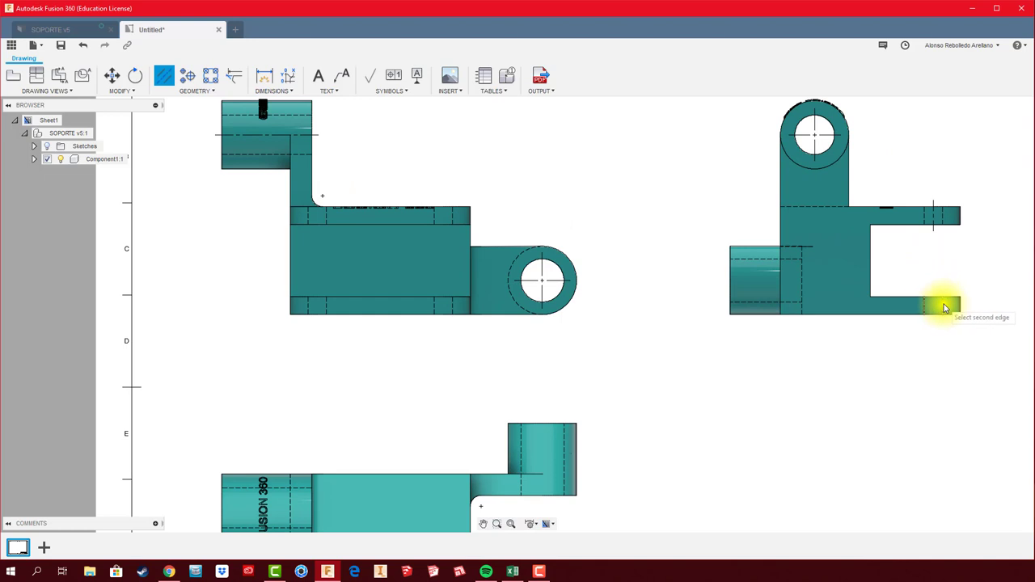
- Draw centerlines through the right and left holes of the top-left view
middle_click_drag(648, 338, 714, 169)
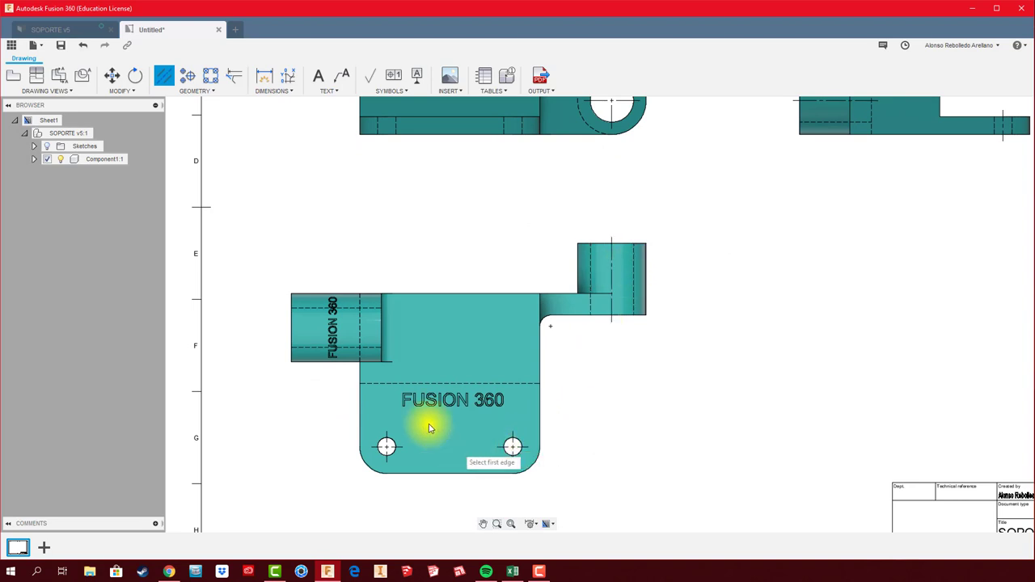
scroll(620, 374, "down", 2)
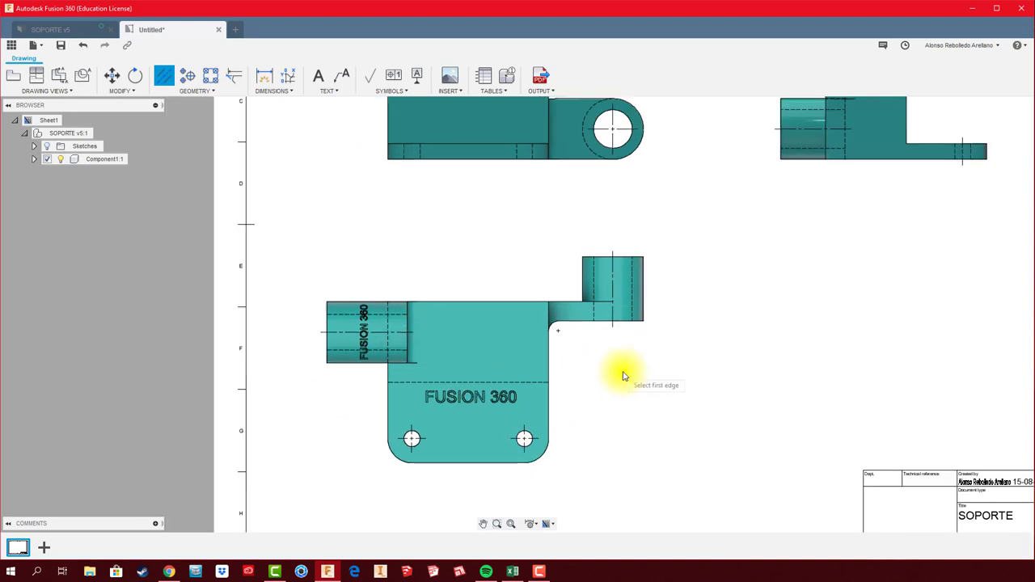
scroll(670, 301, "down", 3)
middle_click_drag(636, 326, 624, 351)
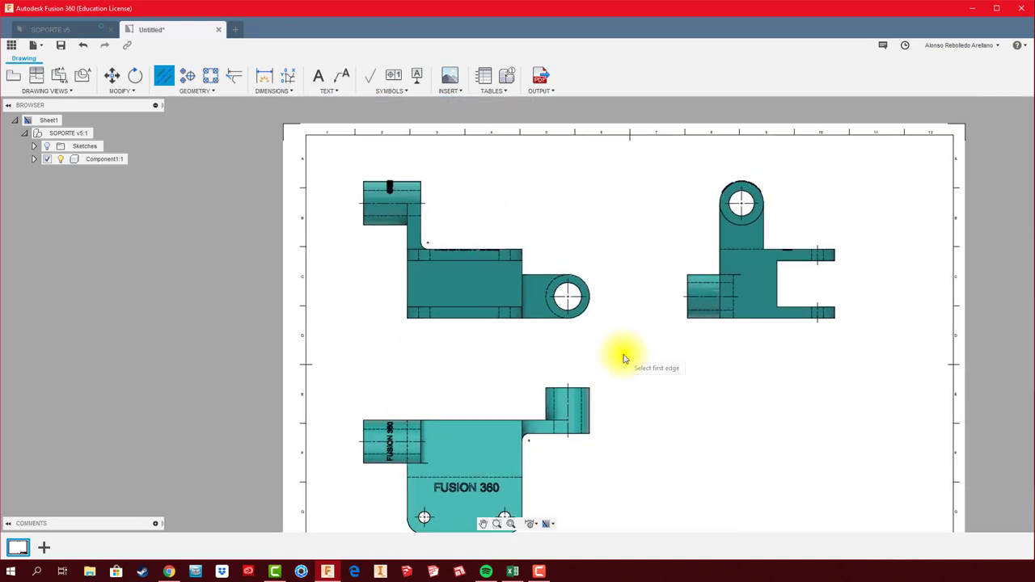
scroll(487, 320, "up", 3)
left_click(520, 313)
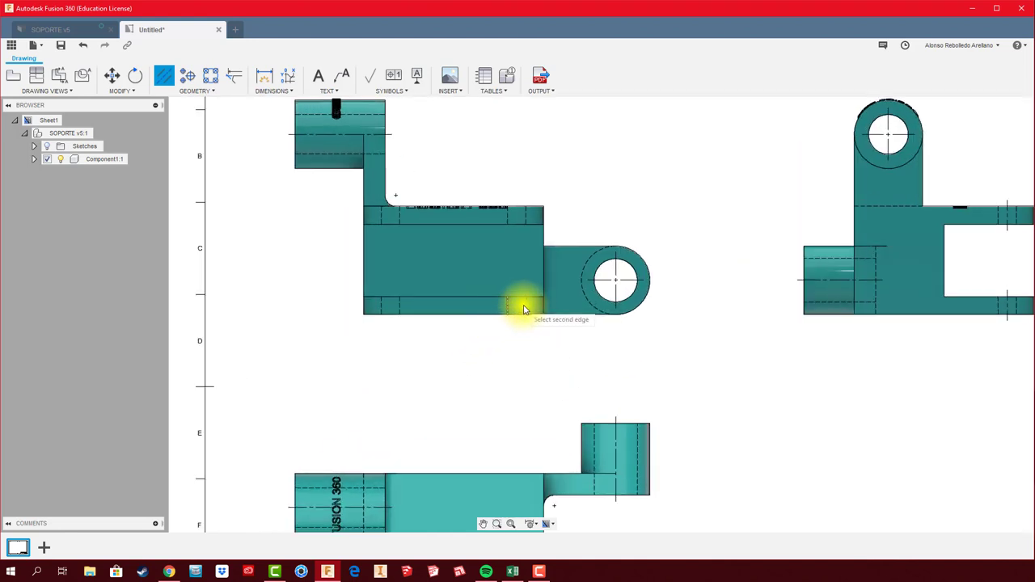
left_click(521, 309)
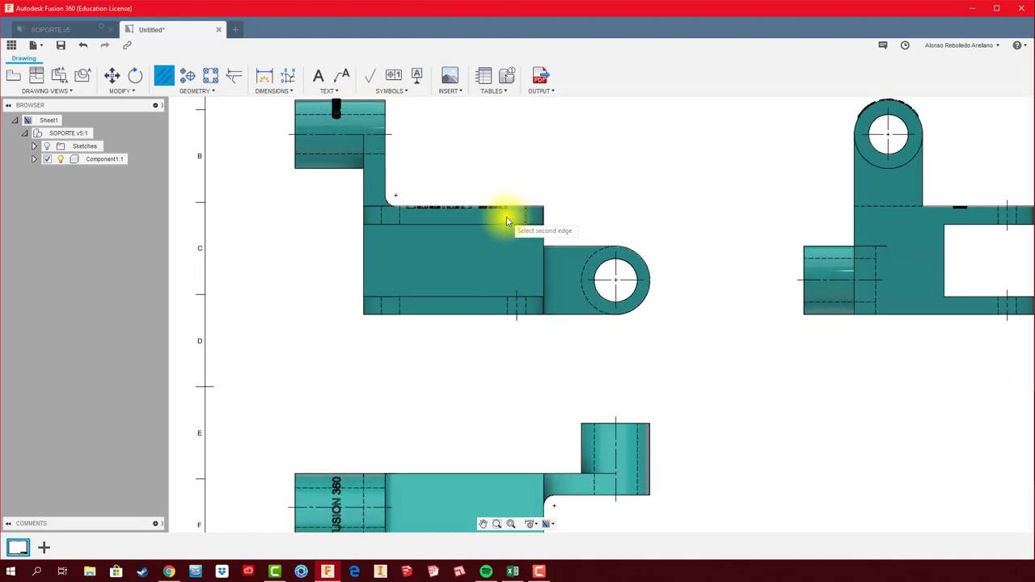
left_click(506, 220)
left_click(377, 217)
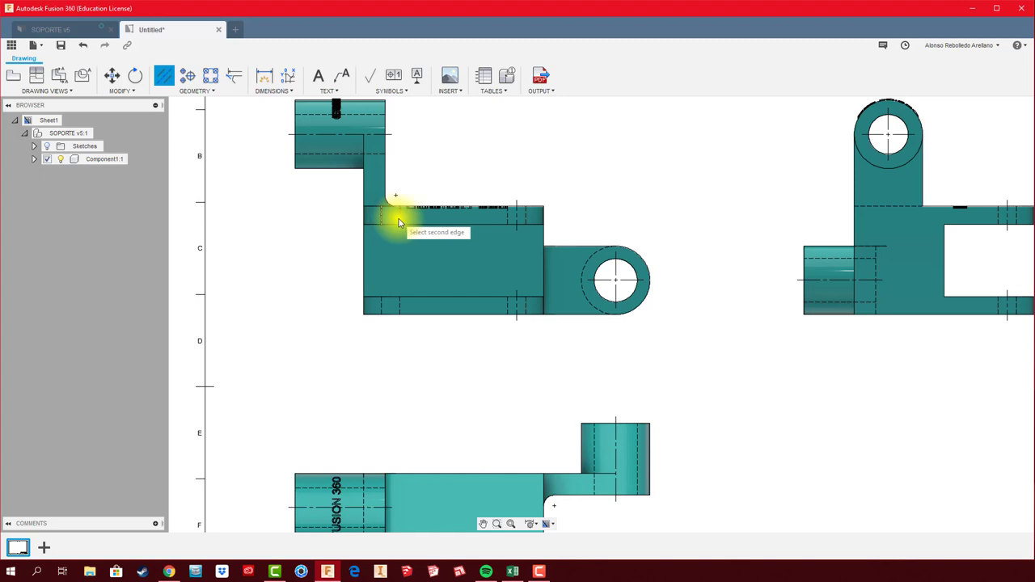
left_click(397, 303)
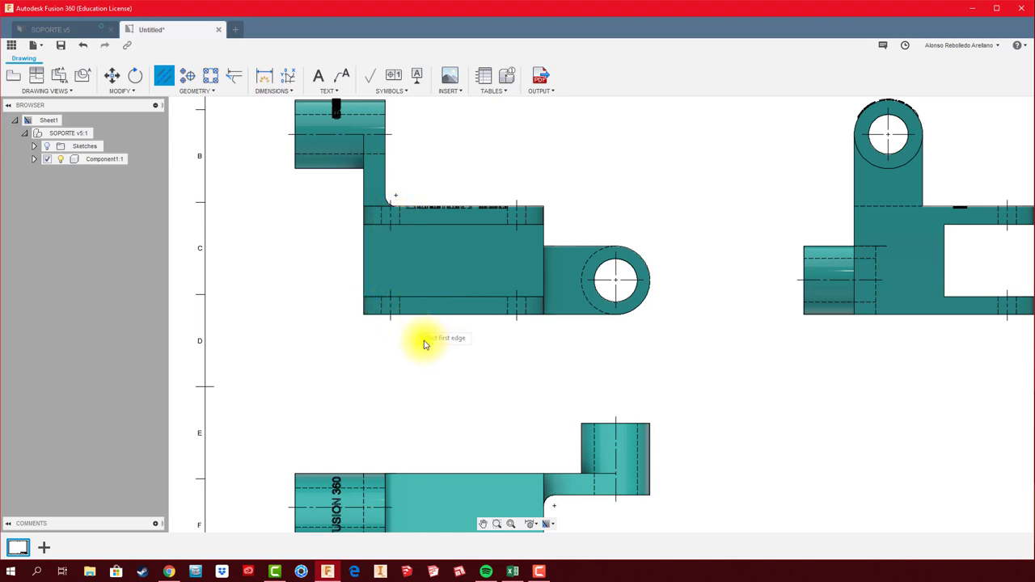
scroll(425, 344, "down", 2)
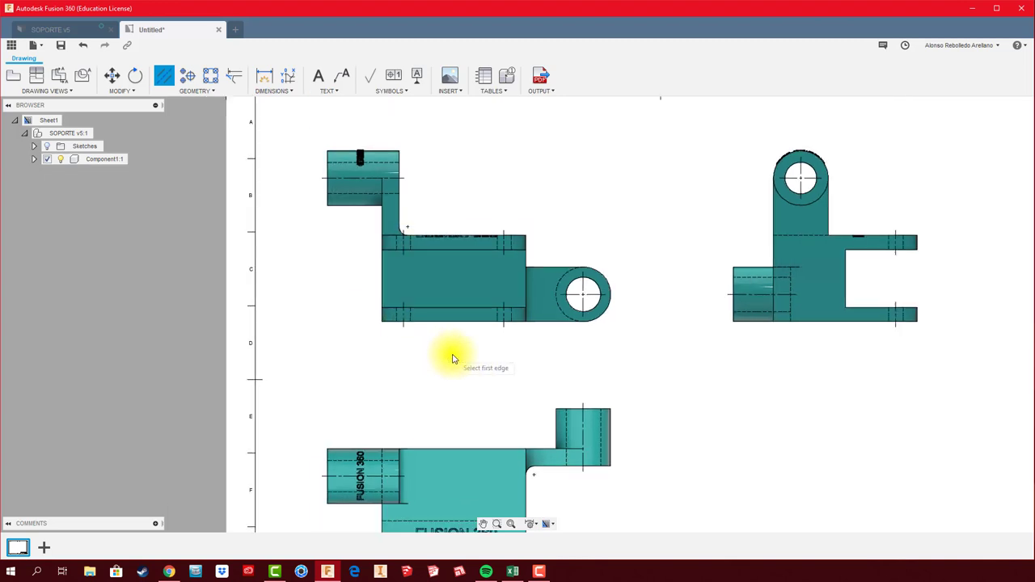
middle_click_drag(452, 354, 469, 242)
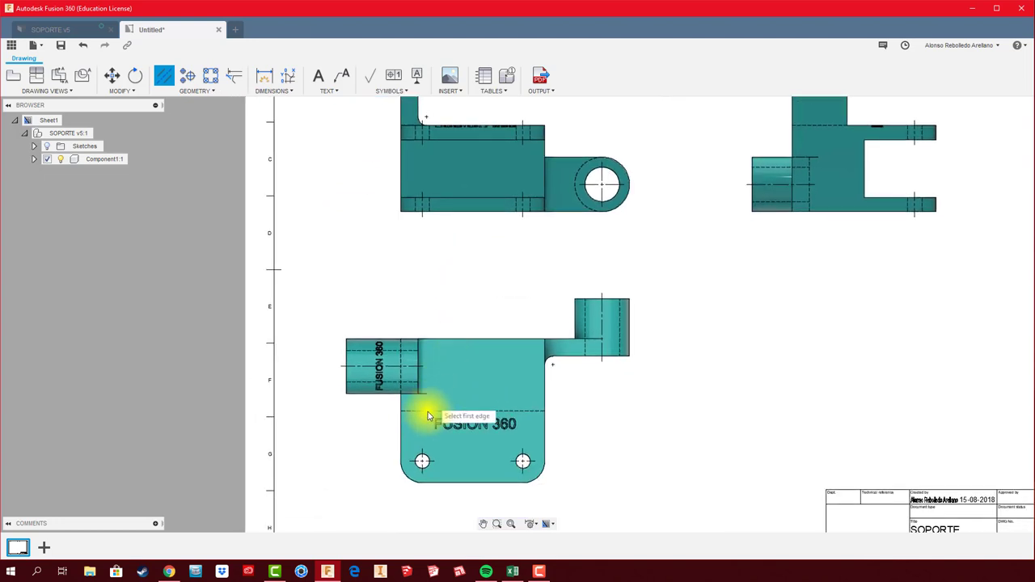
- Center a vertical line on the bottom view's plate and extend it beyond the part
left_click(401, 427)
left_click(545, 429)
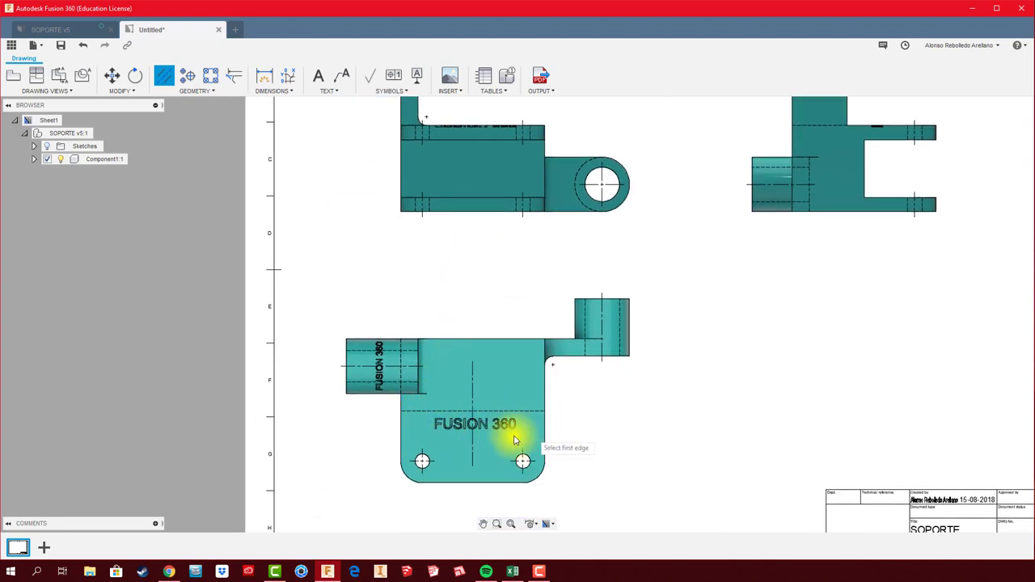
key("Escape")
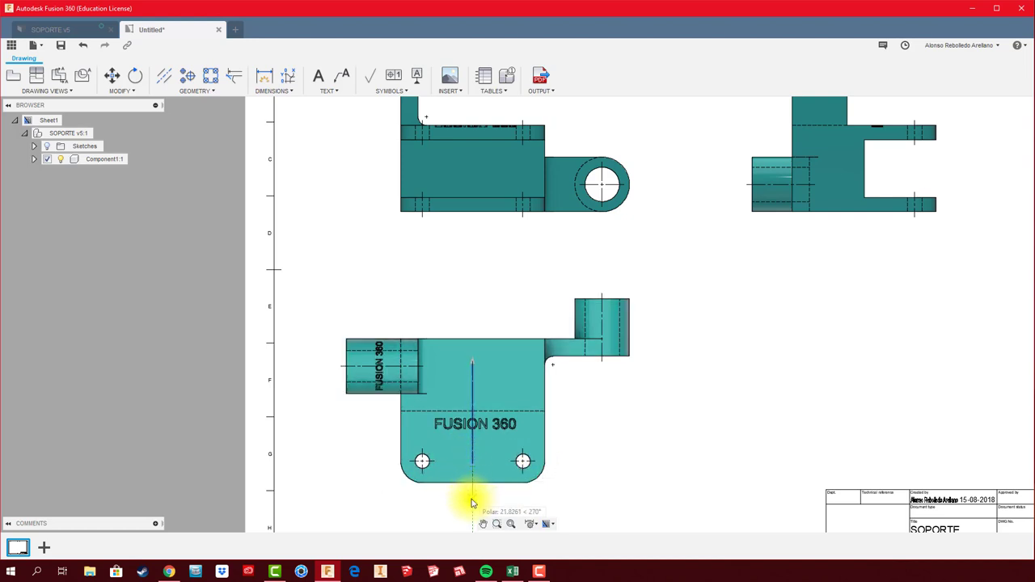
left_click(476, 498)
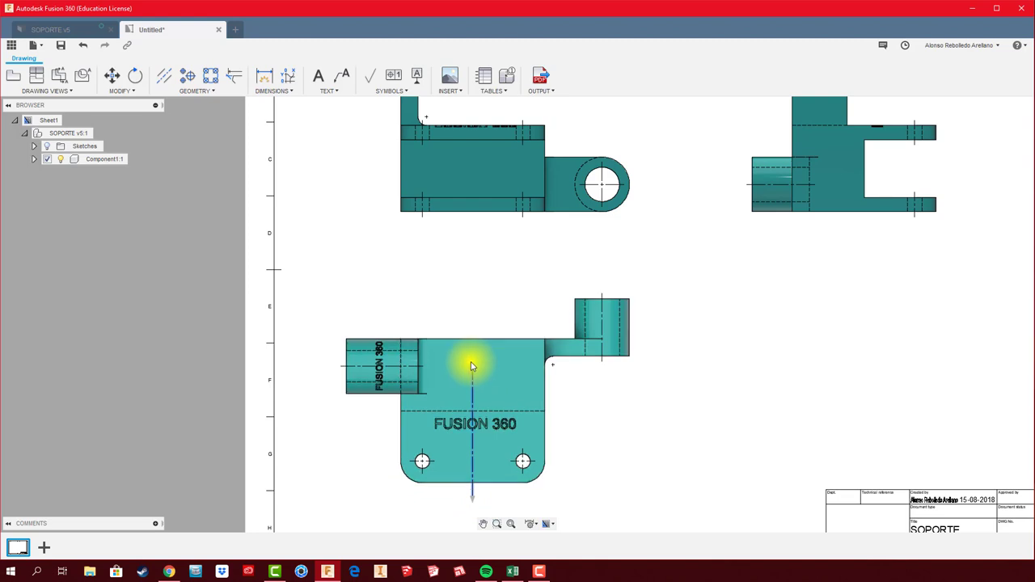
left_click(475, 320)
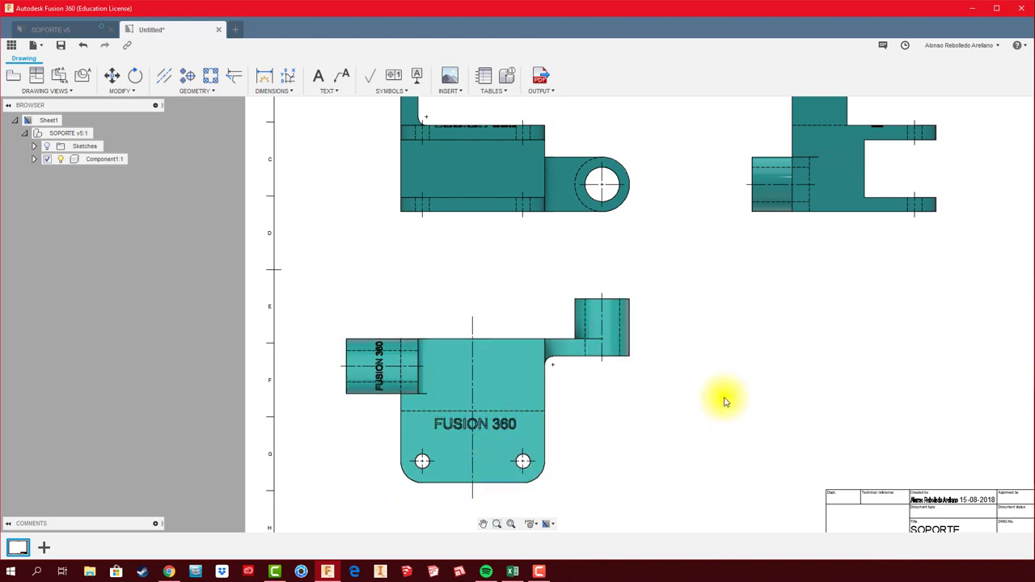
- Add a Ø24 diameter dimension beside the front view's hole
scroll(667, 339, "down", 3)
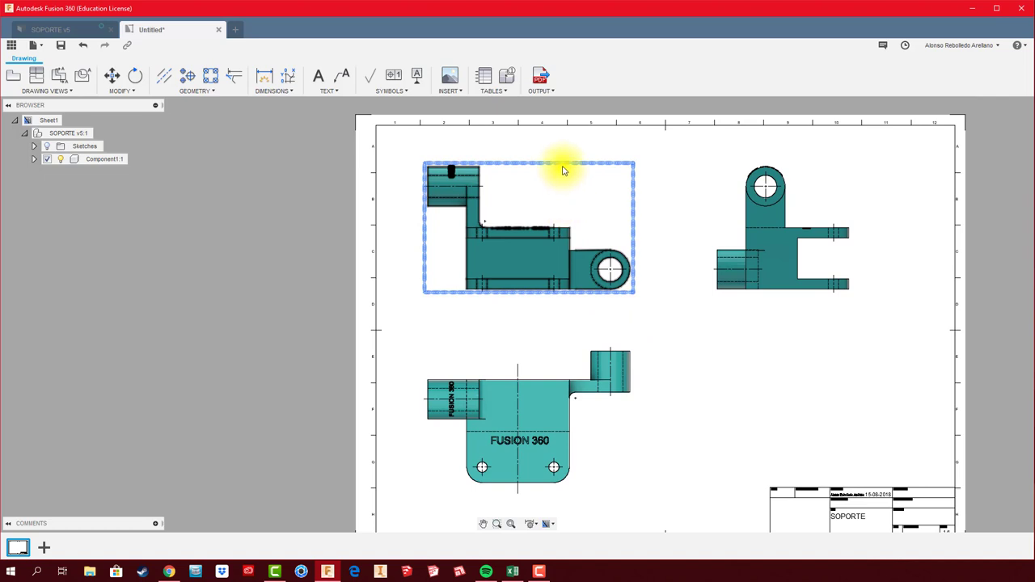
scroll(548, 189, "up", 1)
middle_click_drag(548, 188, 486, 203)
left_click(267, 78)
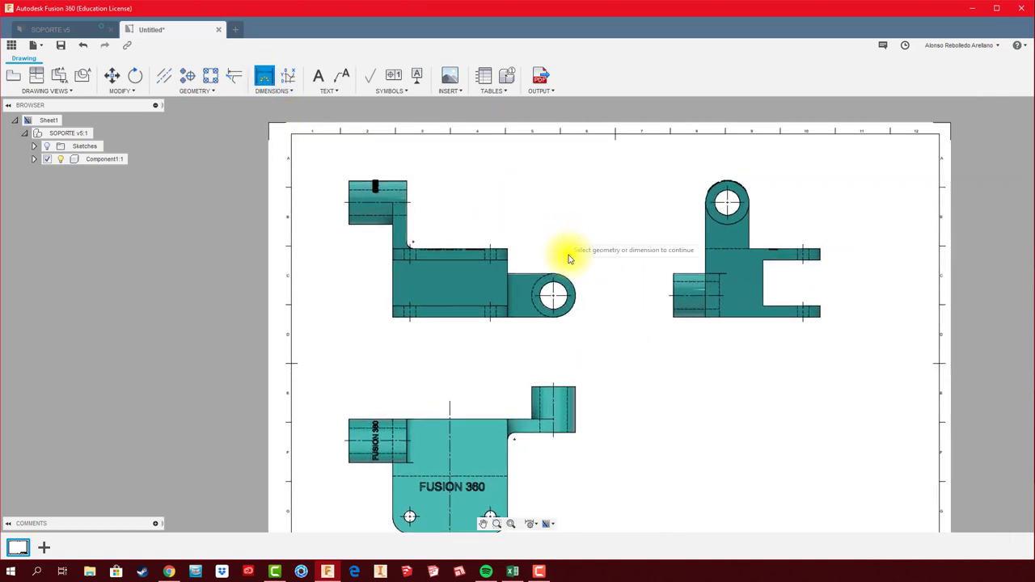
scroll(545, 250, "up", 1)
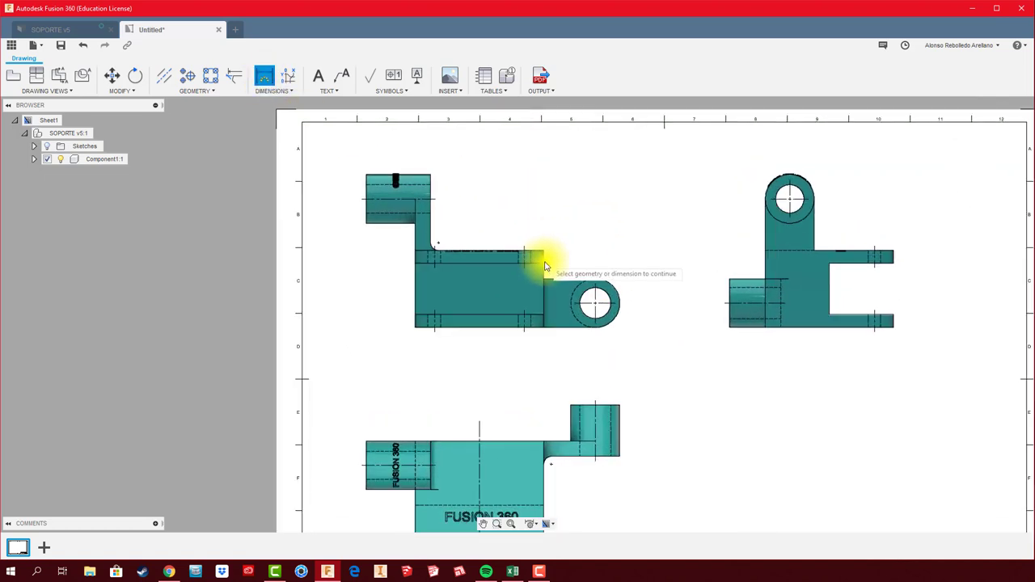
left_click(623, 290)
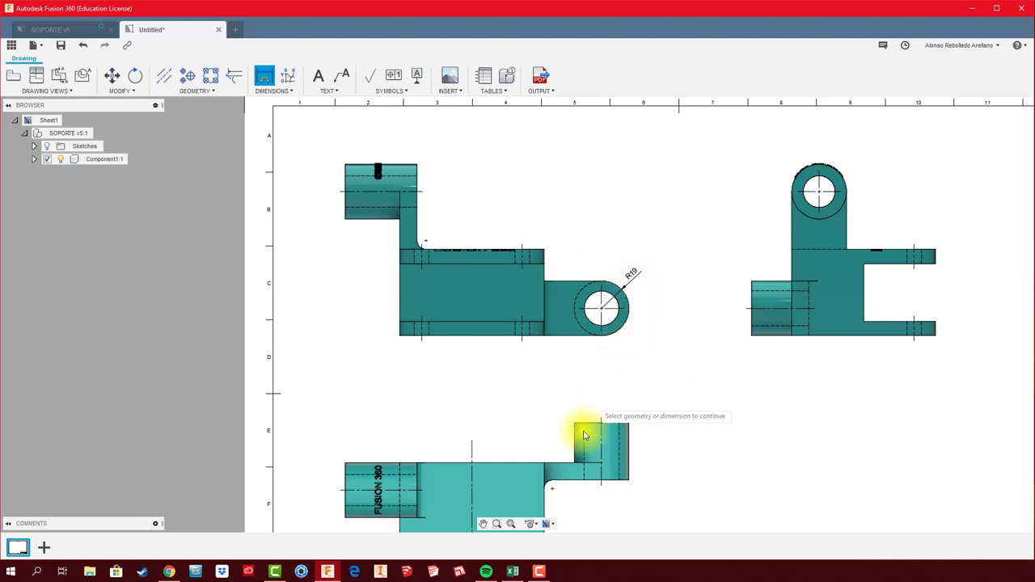
scroll(615, 320, "up", 2)
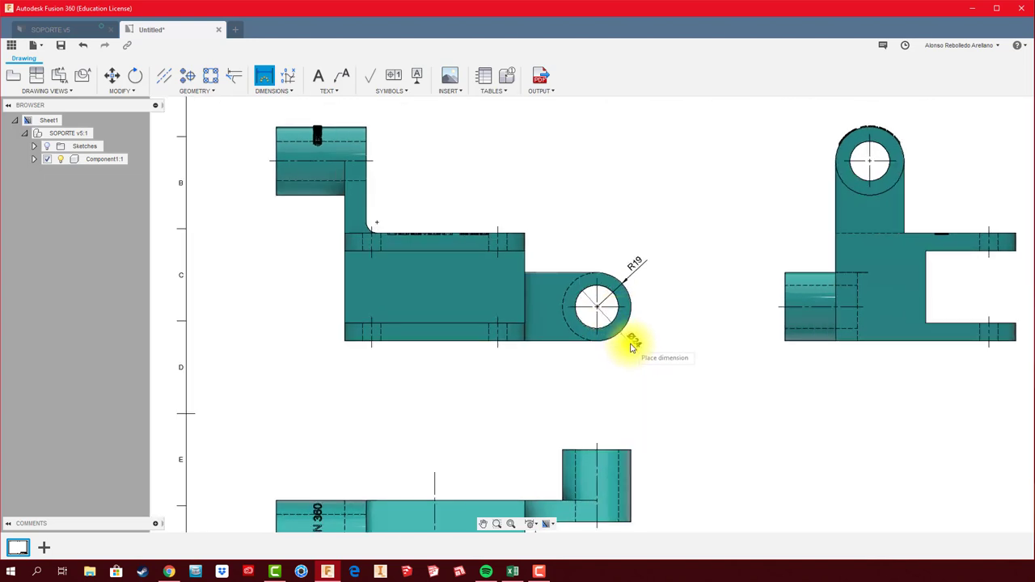
left_click(632, 348)
- Dimension the right view's boss with Ø22 placed above-left of the hole
scroll(628, 358, "down", 2)
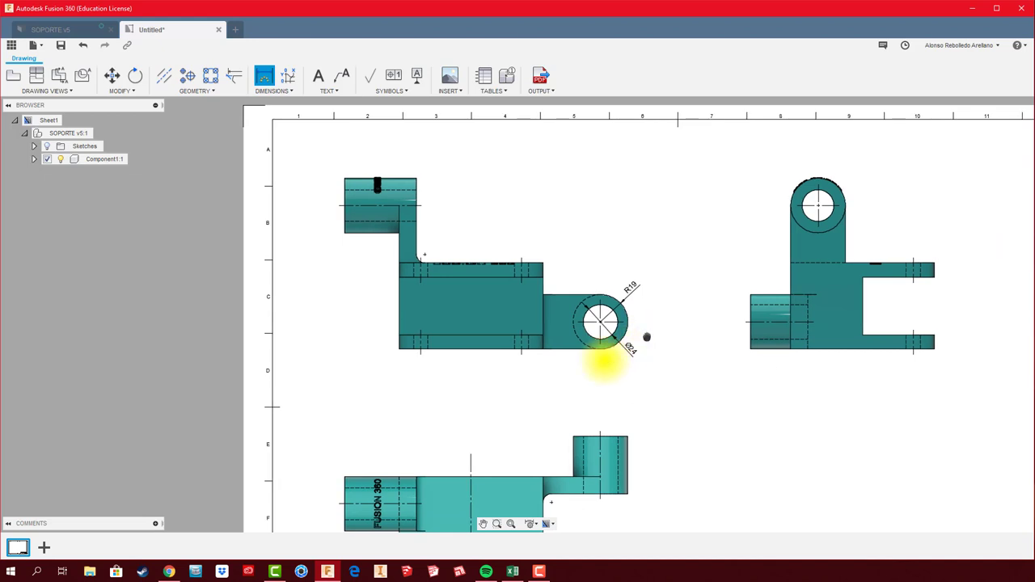
scroll(724, 279, "up", 2)
left_click(688, 295)
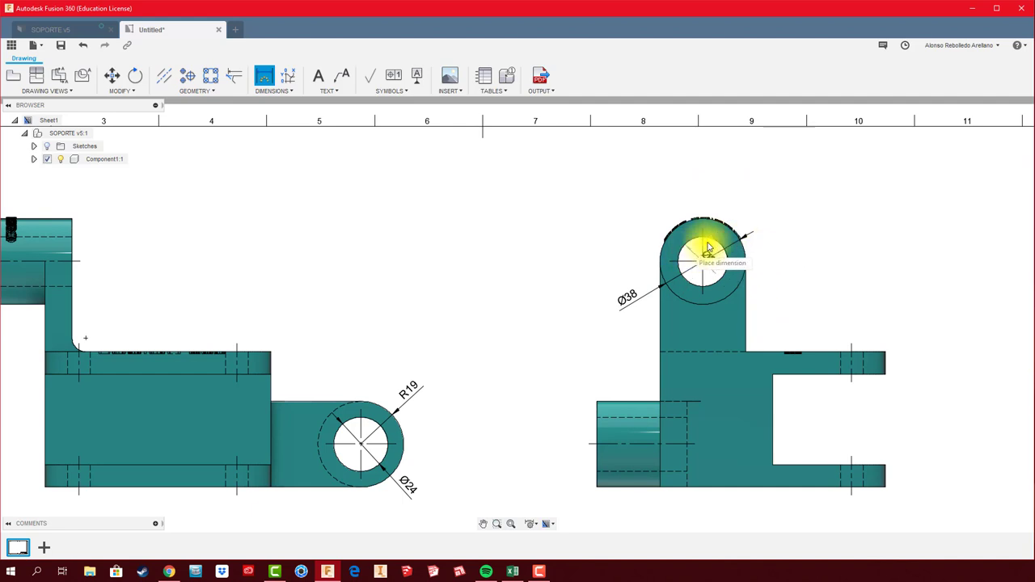
left_click(643, 212)
scroll(477, 300, "down", 3)
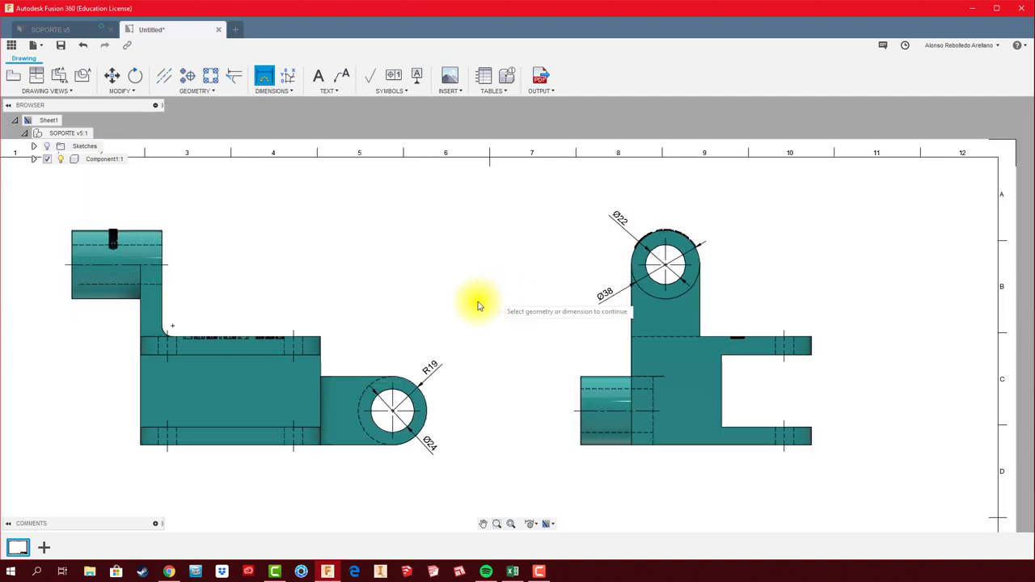
scroll(658, 185, "up", 2)
left_click(626, 256)
- Add the R15 corner radius and the Ø10 right hole dimension to the bottom view
scroll(590, 278, "down", 2)
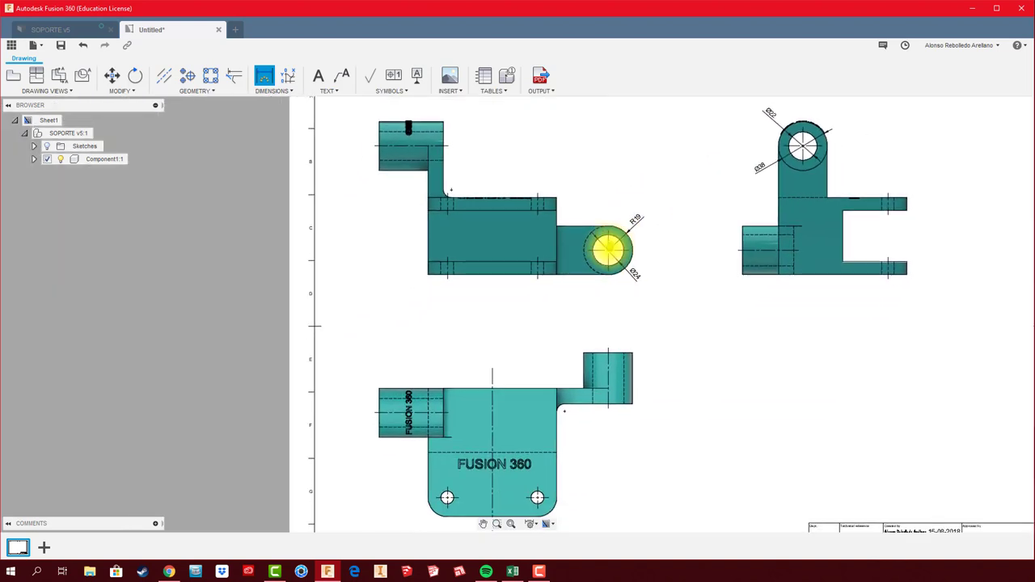
scroll(595, 285, "up", 2)
scroll(545, 364, "up", 2)
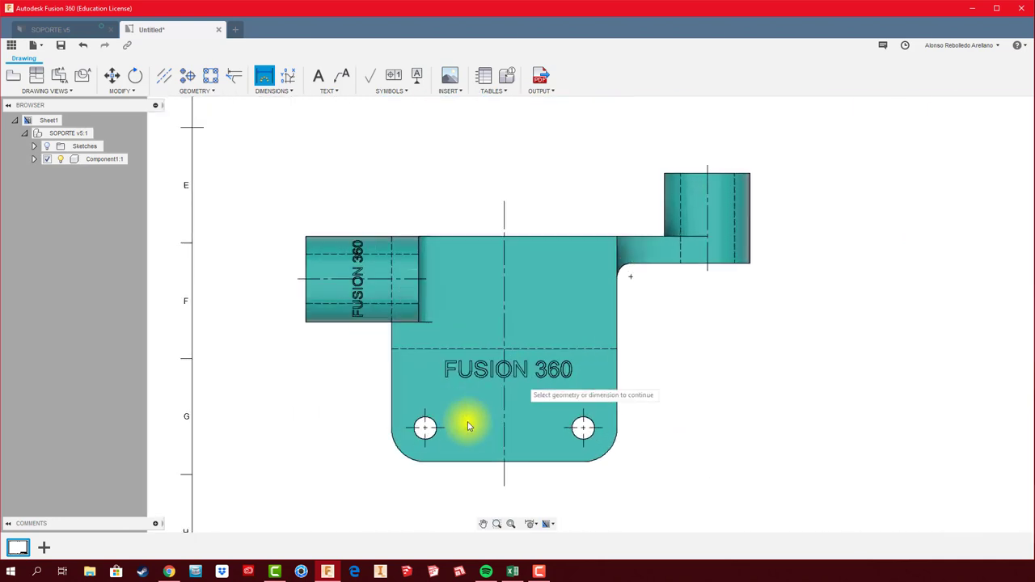
left_click(384, 480)
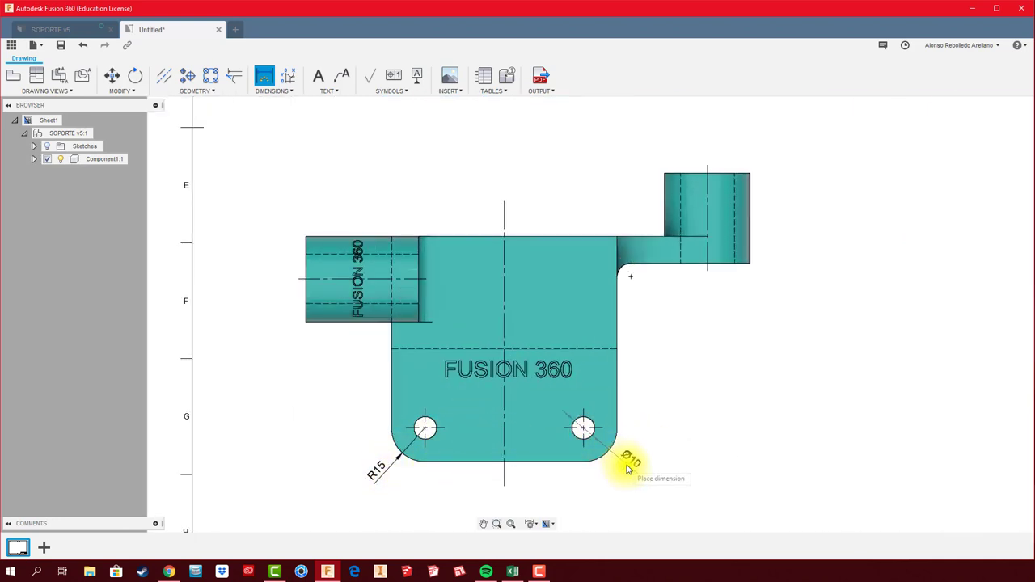
left_click(628, 469)
- Dimension the 70 spacing between the two holes below the part
middle_click_drag(614, 458, 653, 411)
left_click(628, 385)
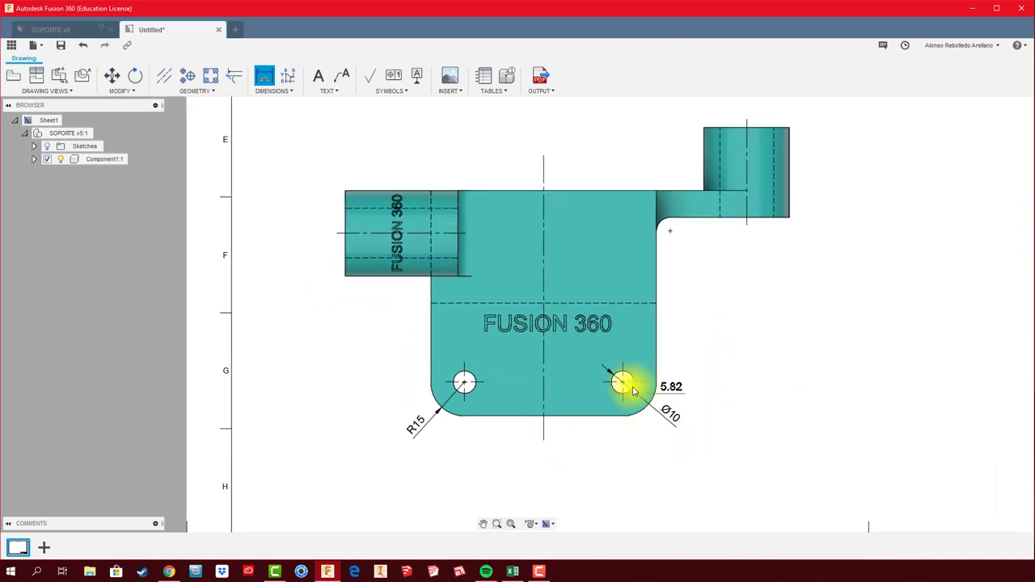
key("Escape")
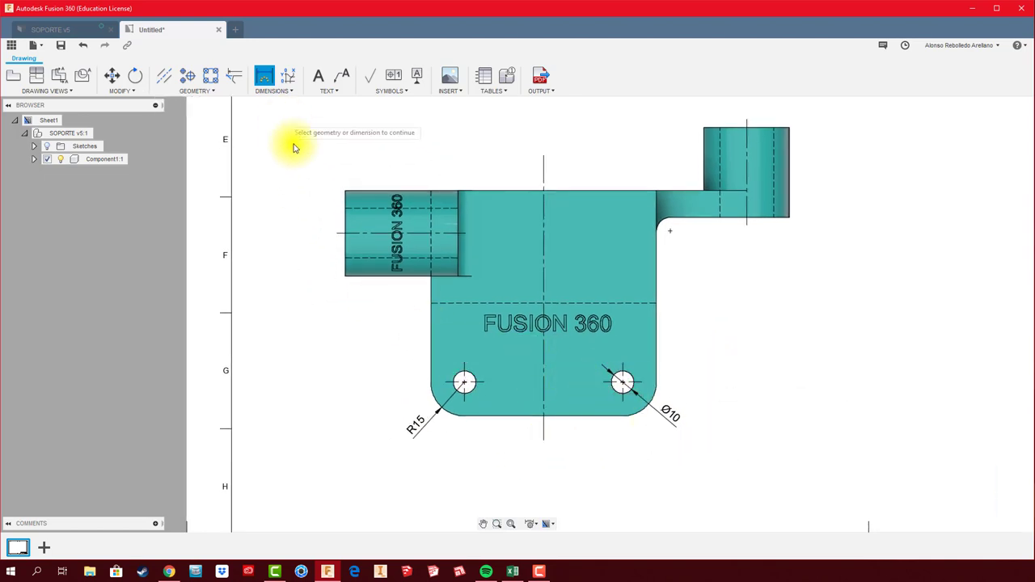
left_click(465, 386)
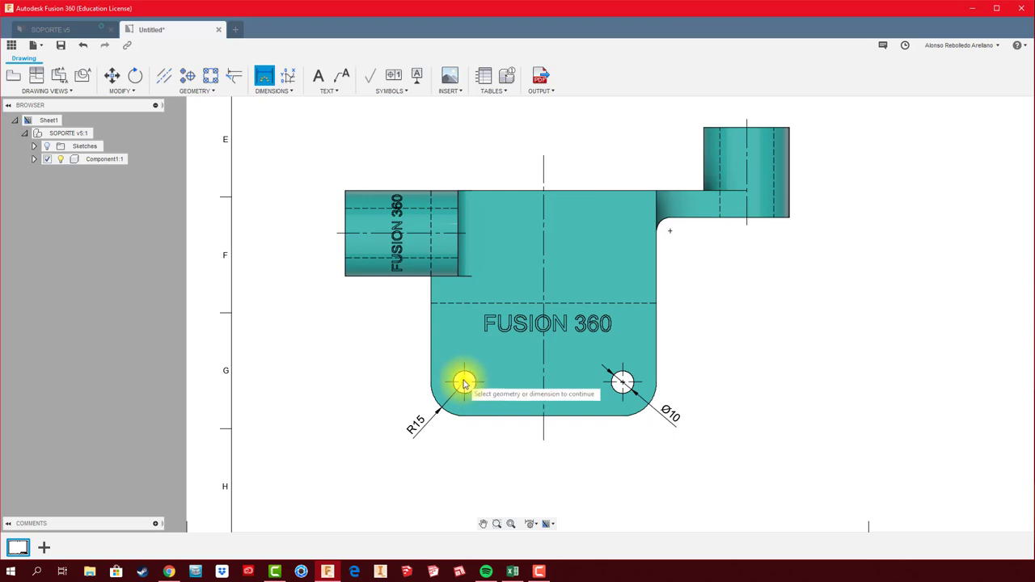
left_click(463, 386)
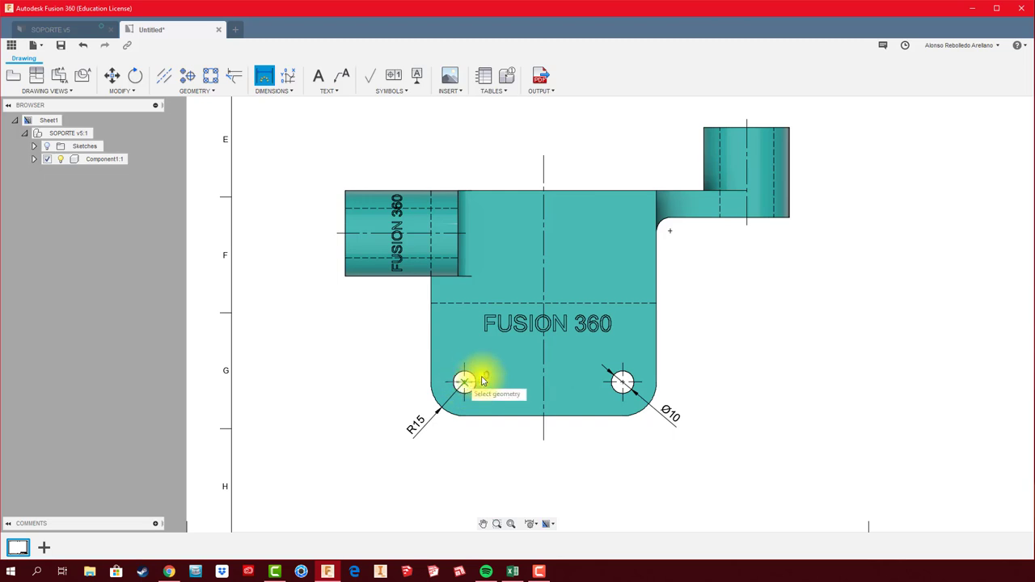
left_click(623, 386)
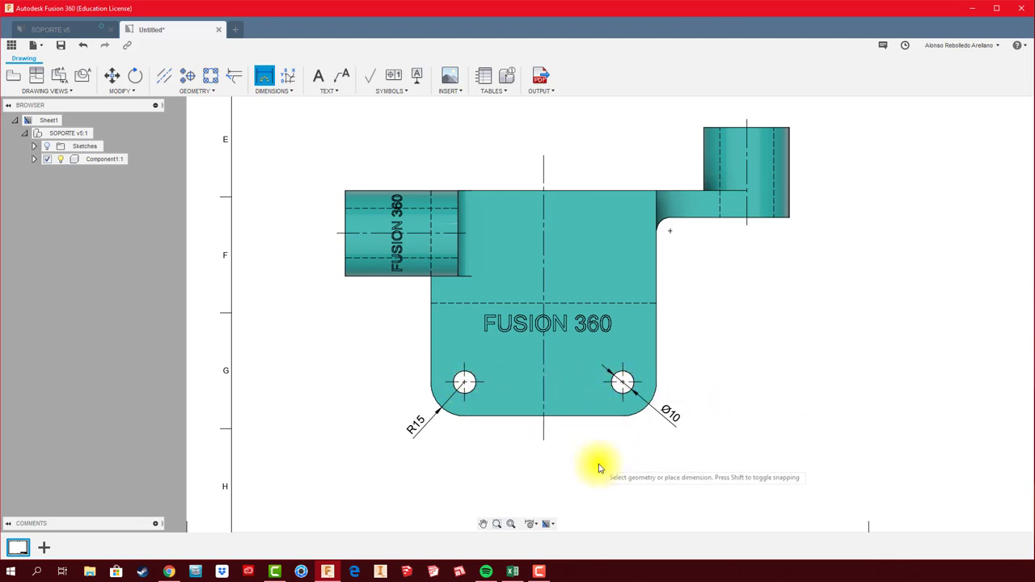
left_click(598, 467)
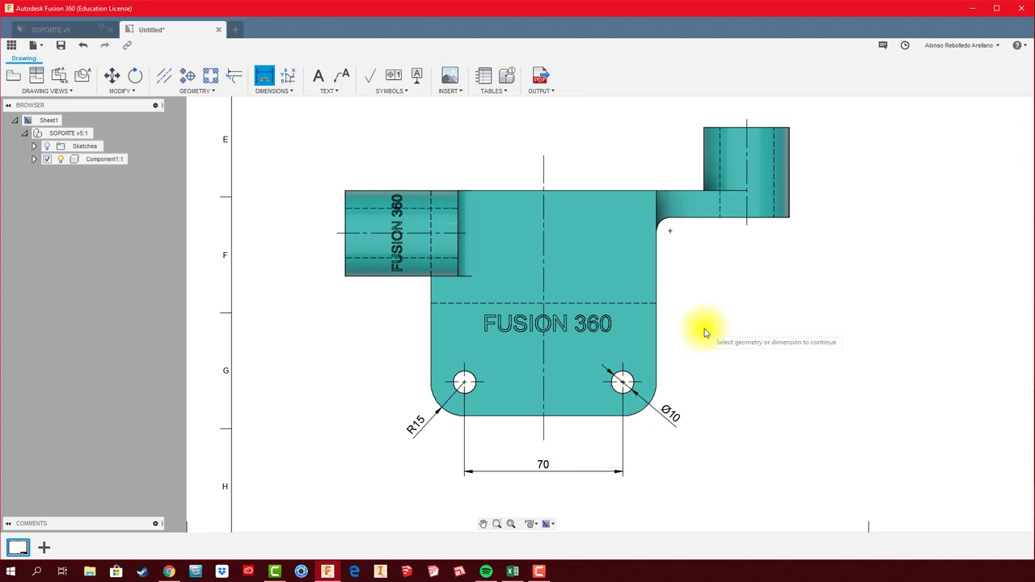
- Add the 40 upper boss height and the 50 width above the left boss
mouse_move(705, 330)
middle_mouse_down()
mouse_move(619, 346)
mouse_move(605, 425)
middle_mouse_up()
scroll(620, 346, "down", 2)
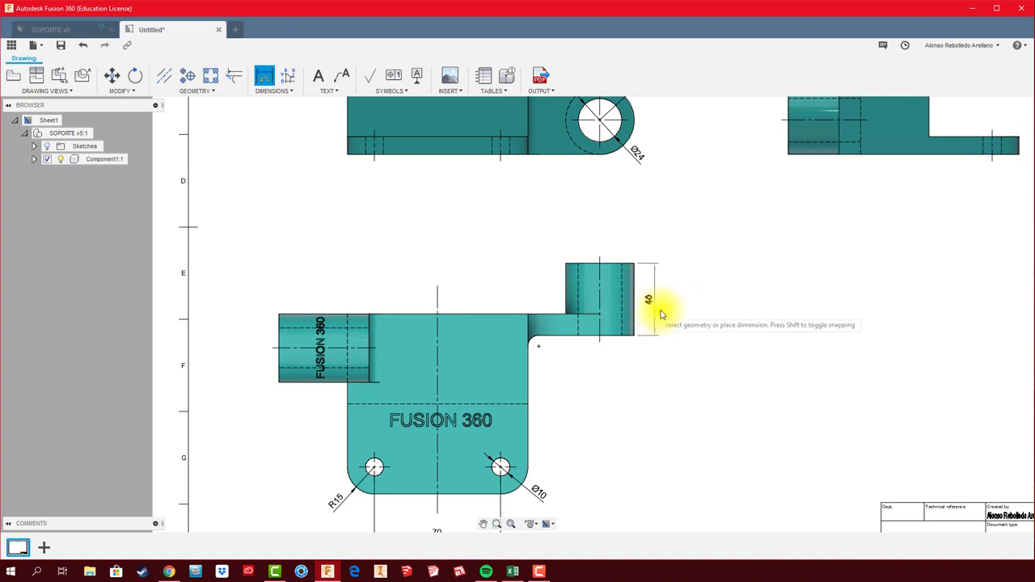
left_click(669, 314)
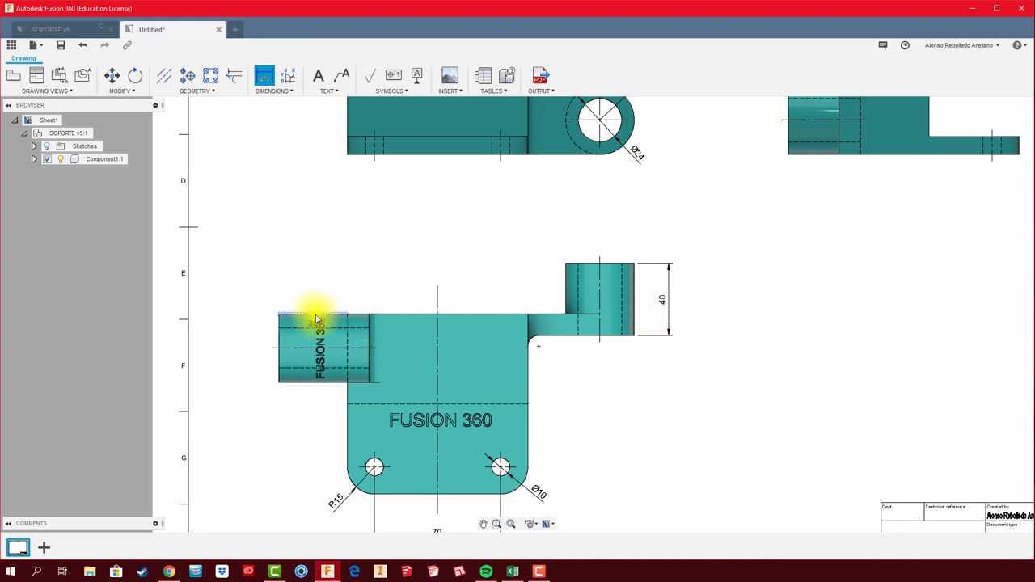
left_click(277, 318)
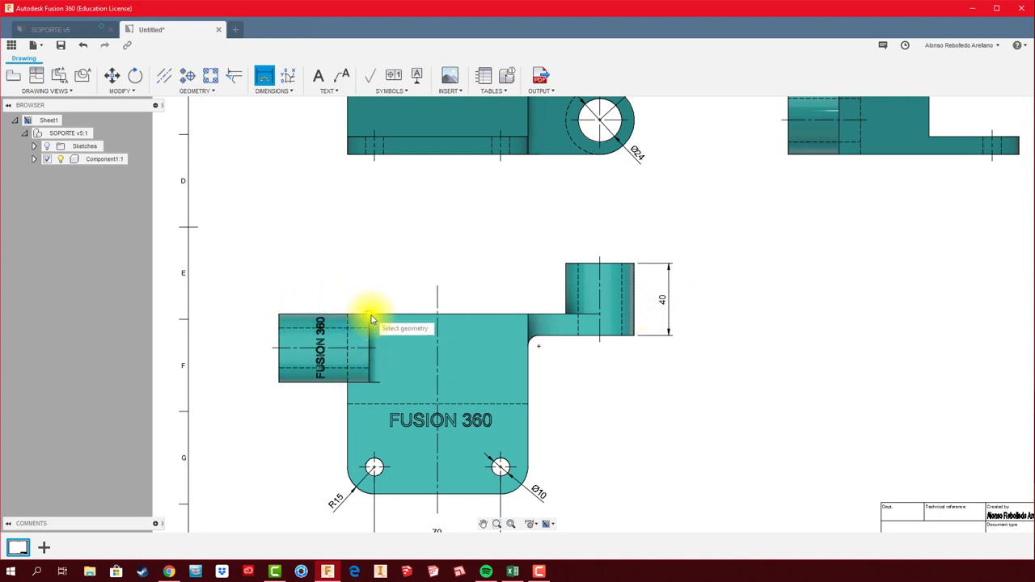
left_click(363, 277)
- Dimension the right view's fork with a 60 overall height and a 40 opening
scroll(449, 280, "down", 2)
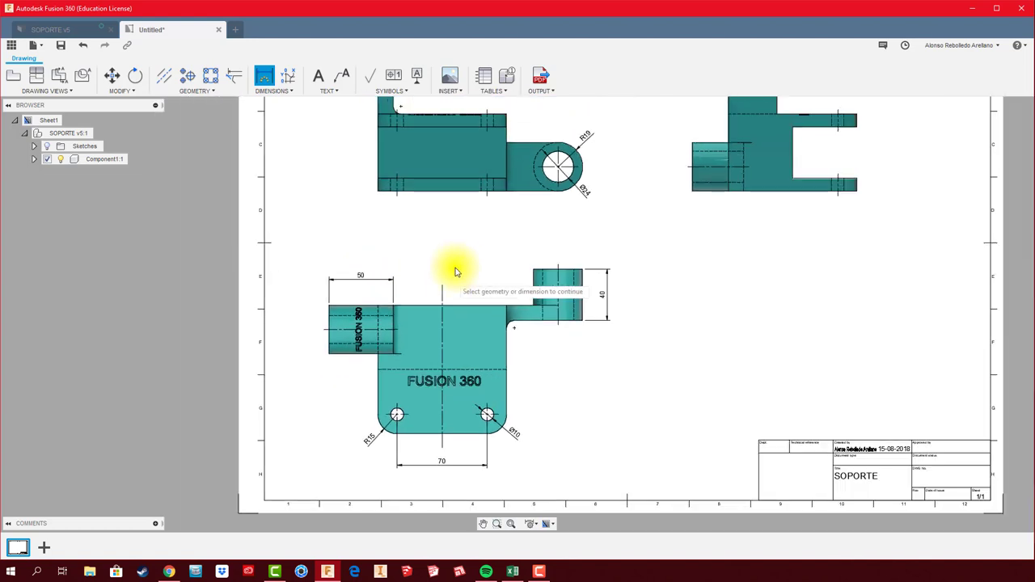
scroll(455, 273, "down", 1)
mouse_move(450, 291)
middle_mouse_down()
mouse_move(473, 306)
mouse_move(469, 250)
middle_mouse_up()
scroll(377, 386, "up", 1)
scroll(395, 393, "up", 1)
scroll(385, 390, "up", 1)
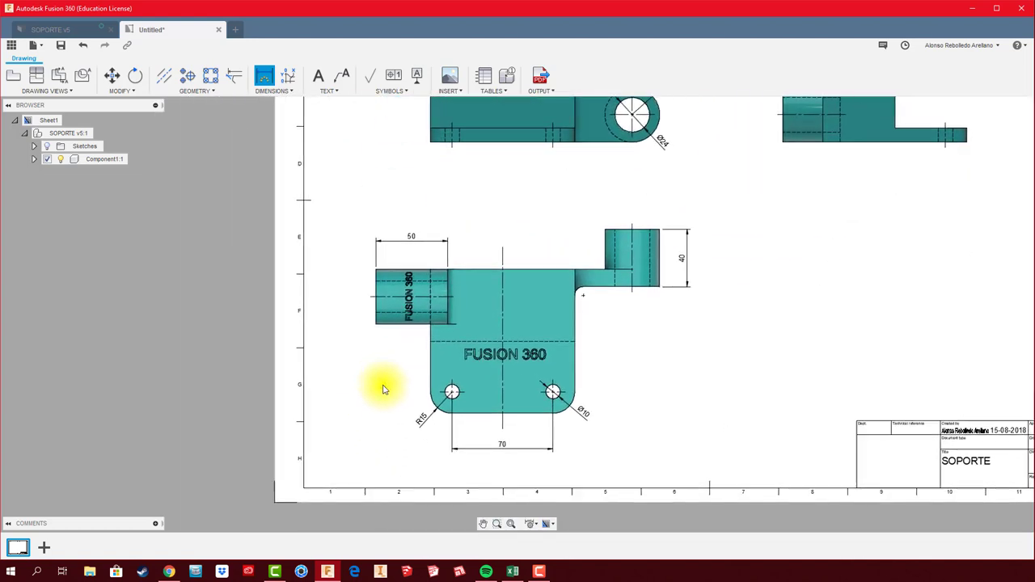
scroll(377, 456, "down", 2)
scroll(536, 342, "up", 2)
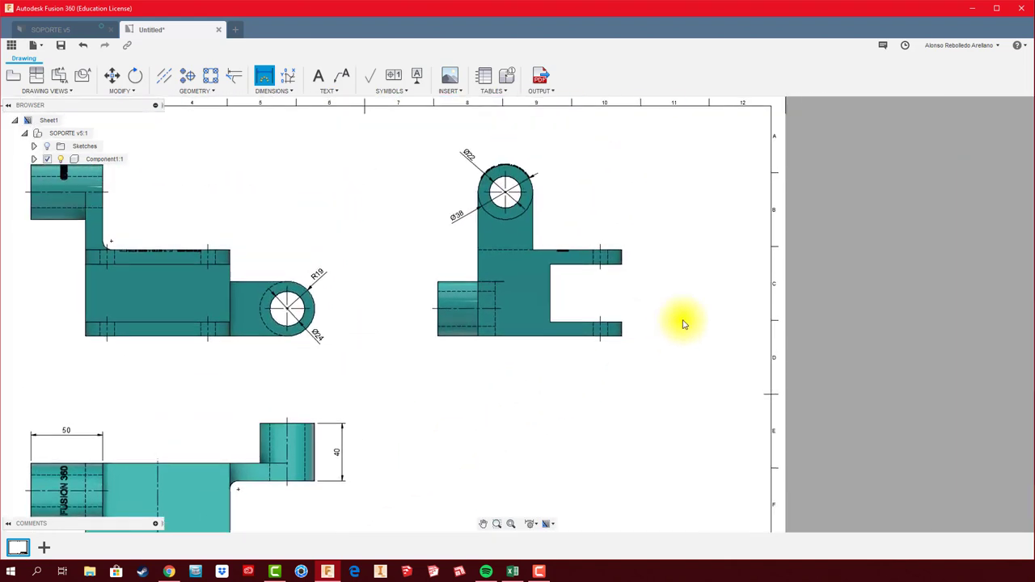
scroll(684, 324, "up", 1)
left_click(608, 237)
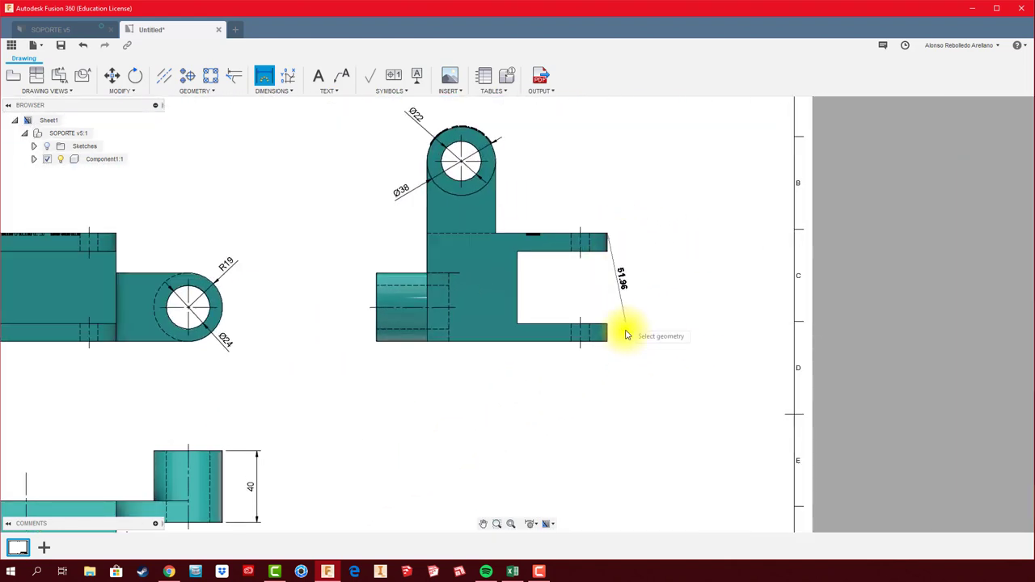
left_click(611, 345)
left_click(662, 323)
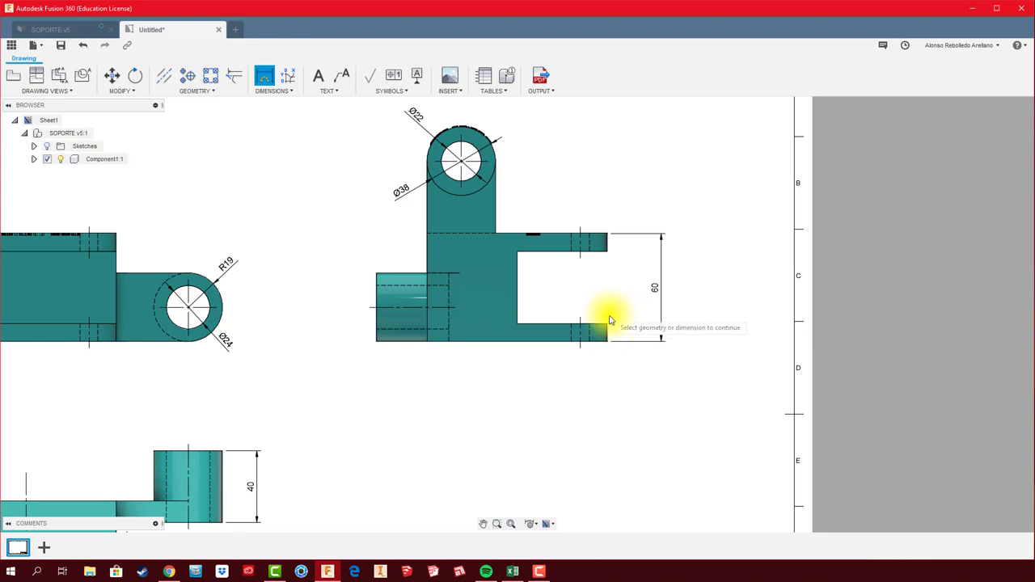
left_click(608, 325)
left_click(608, 255)
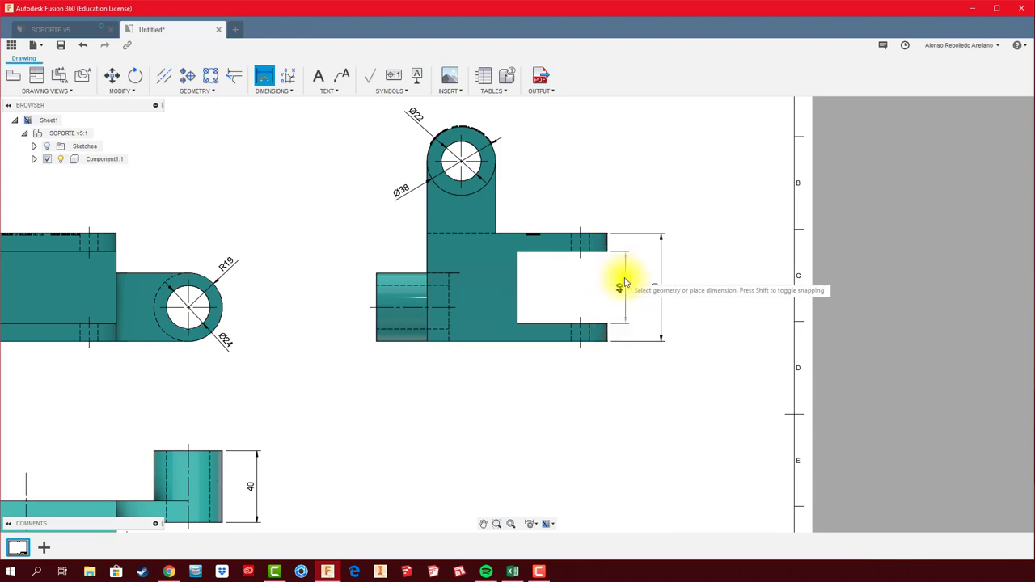
left_click(628, 283)
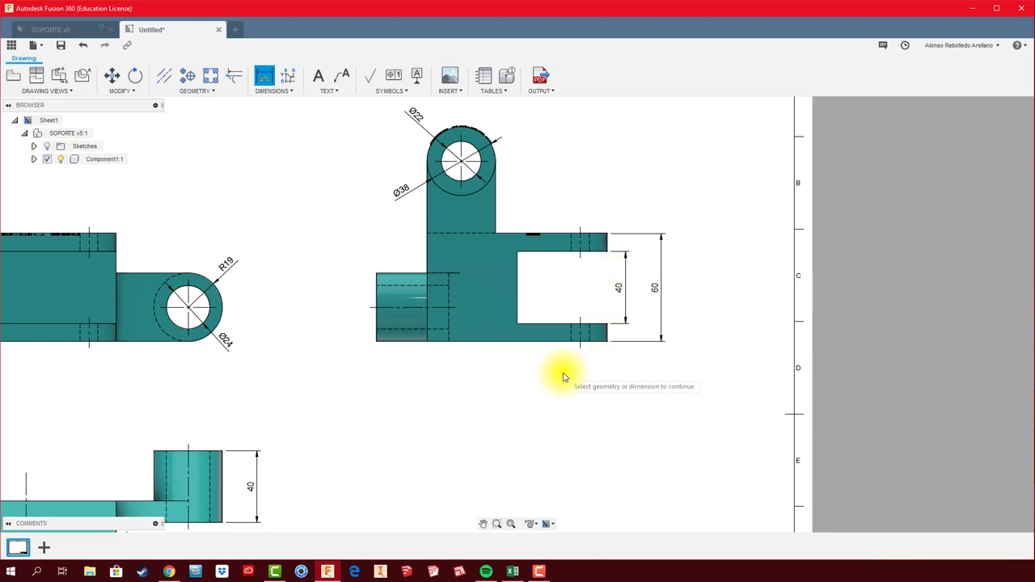
- Add 12 arm-thickness dimensions to the front view and the lower view
scroll(565, 377, "down", 2)
scroll(562, 372, "down", 1)
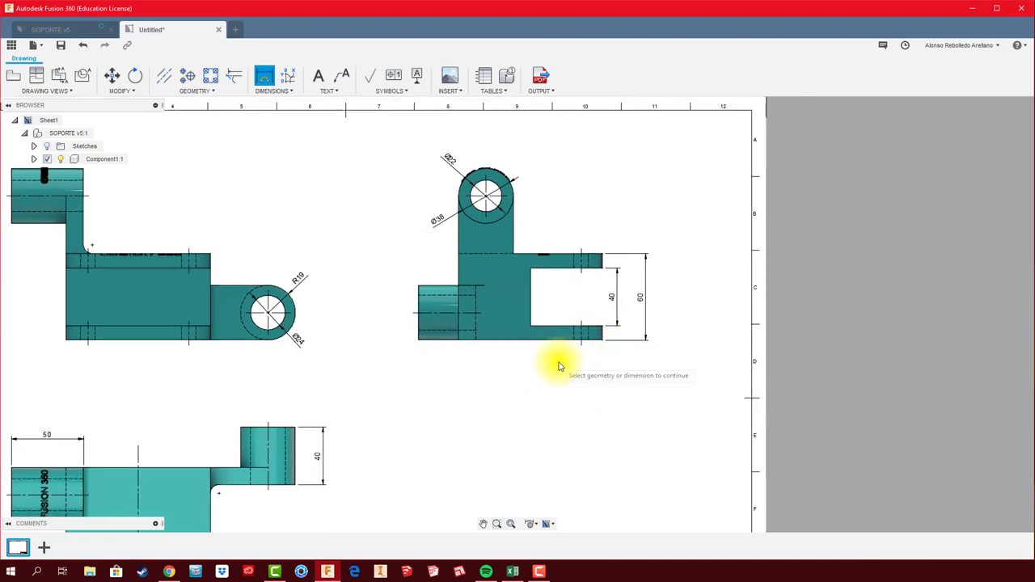
scroll(647, 368, "down", 1)
scroll(642, 365, "down", 1)
scroll(518, 356, "down", 1)
scroll(599, 327, "up", 1)
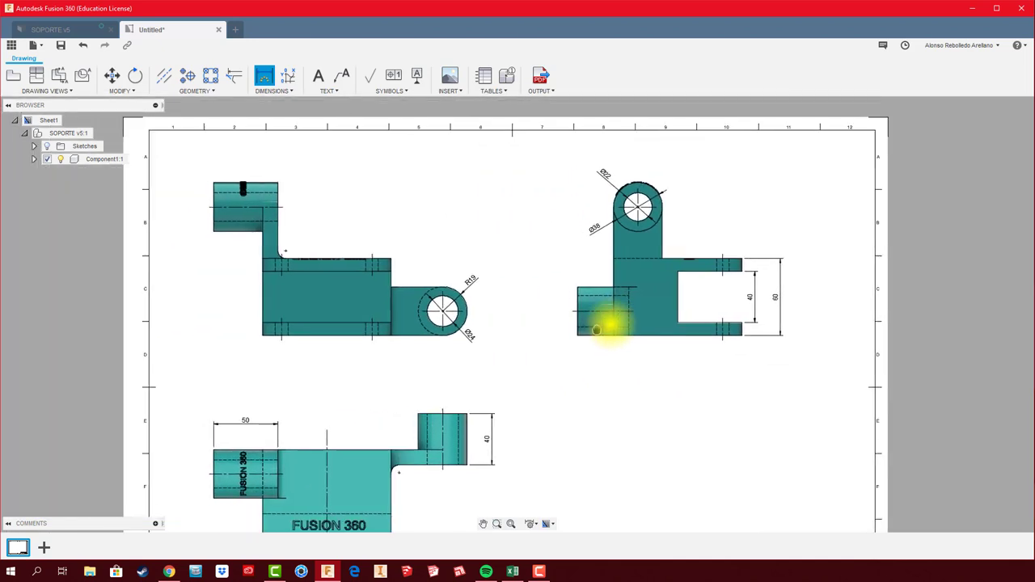
scroll(289, 238, "up", 2)
scroll(309, 265, "up", 1)
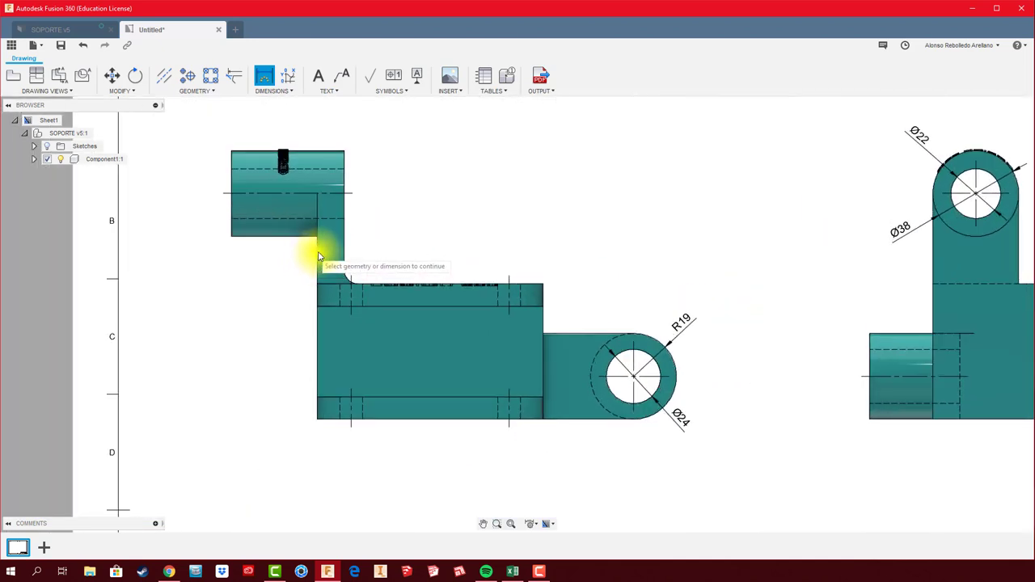
left_click(345, 257)
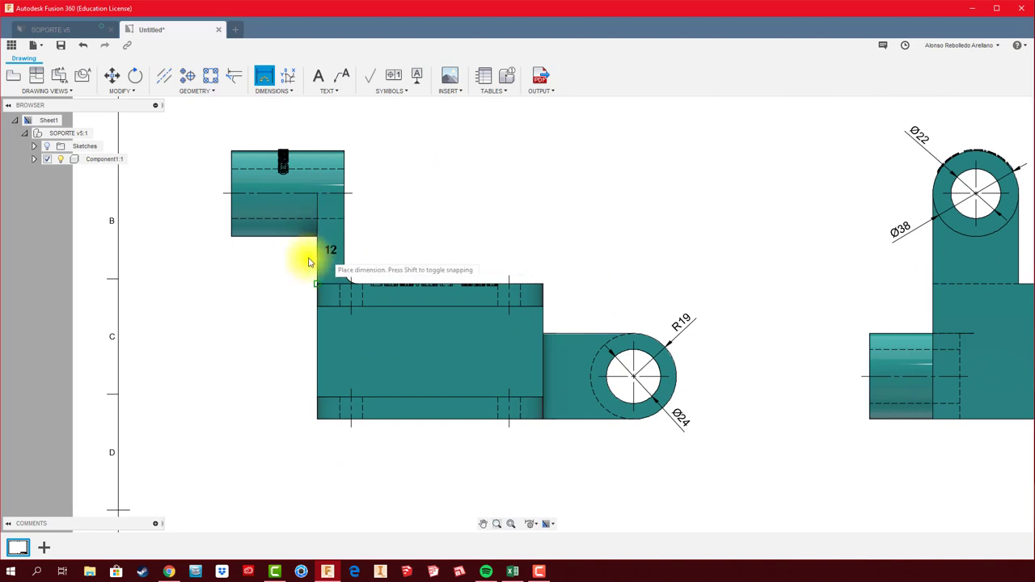
left_click(303, 263)
scroll(580, 289, "down", 2)
middle_click_drag(580, 288, 529, 72)
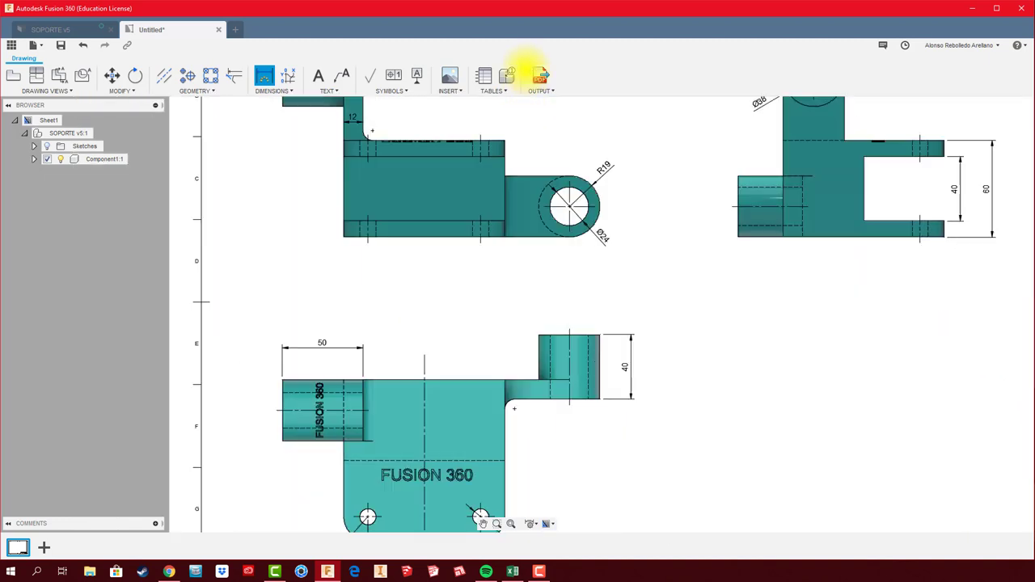
scroll(511, 291, "up", 2)
left_click(526, 348)
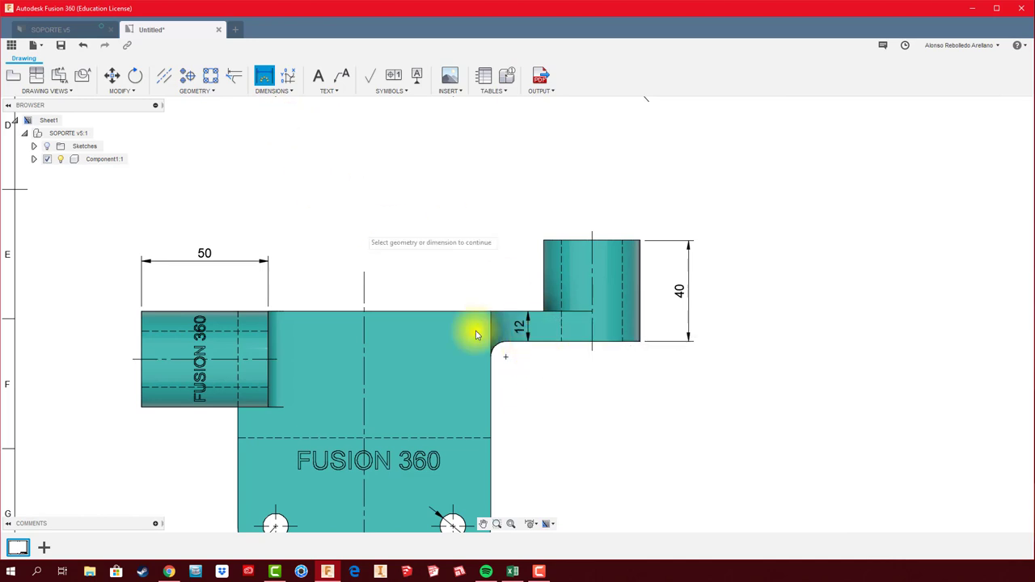
- Add R6 radius dimensions to the fillets in the lower and upper views
scroll(474, 330, "up", 2)
scroll(533, 363, "up", 2)
left_click(453, 326)
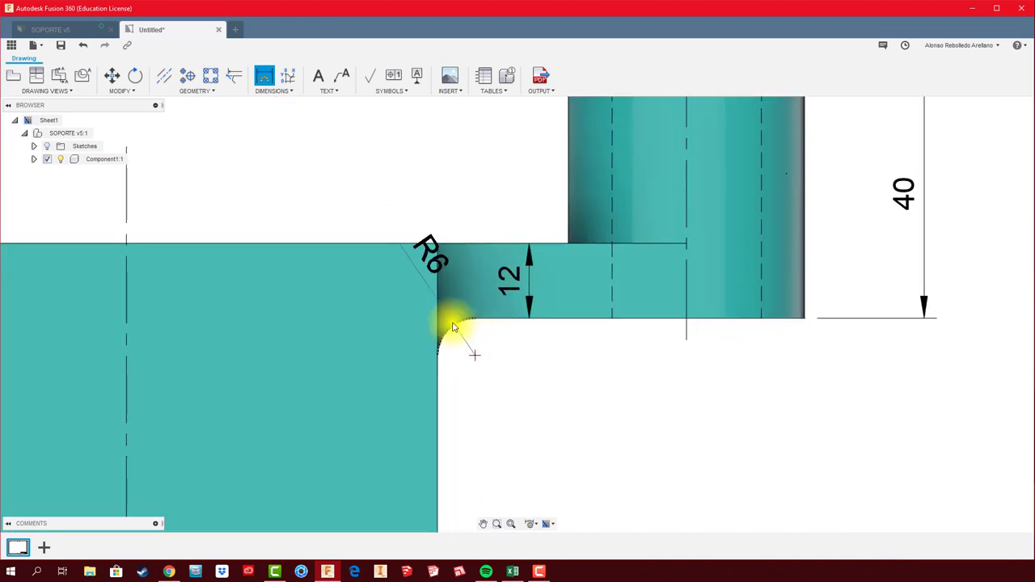
left_click(563, 446)
scroll(578, 412, "down", 3)
scroll(583, 398, "down", 2)
scroll(551, 384, "down", 2)
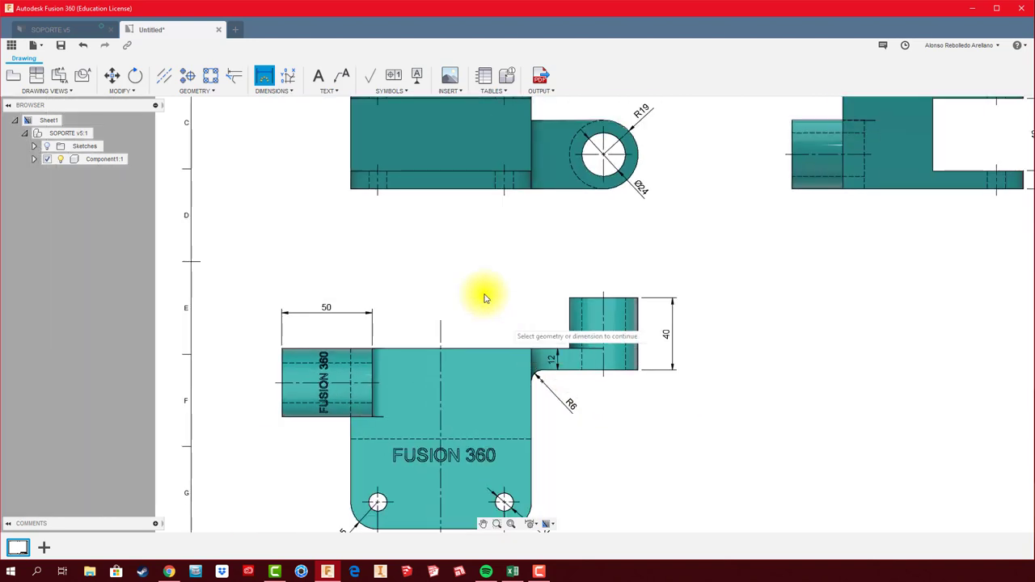
middle_click_drag(470, 300, 473, 392)
scroll(391, 176, "up", 2)
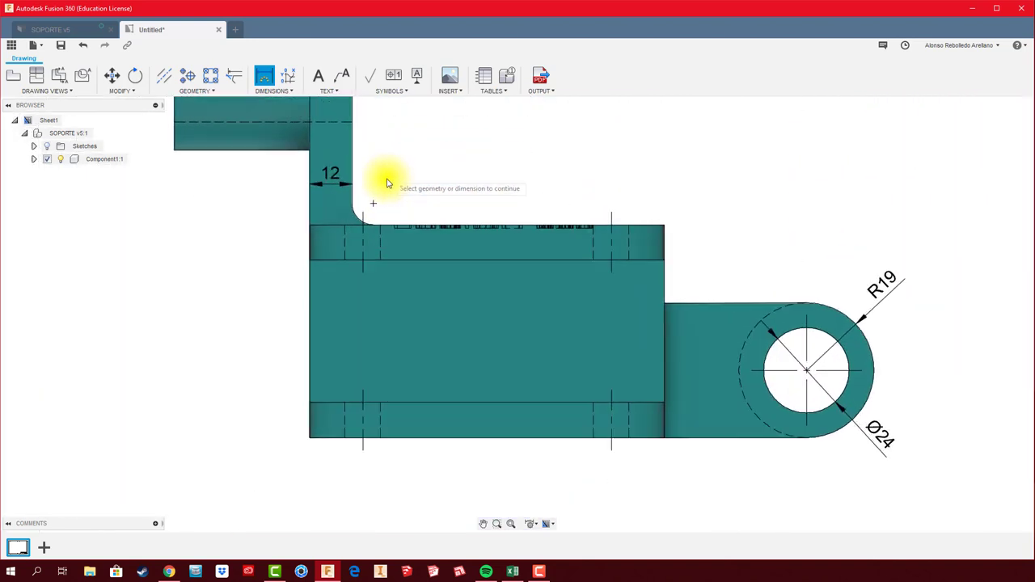
scroll(380, 194, "up", 2)
left_click(463, 166)
scroll(468, 191, "down", 1)
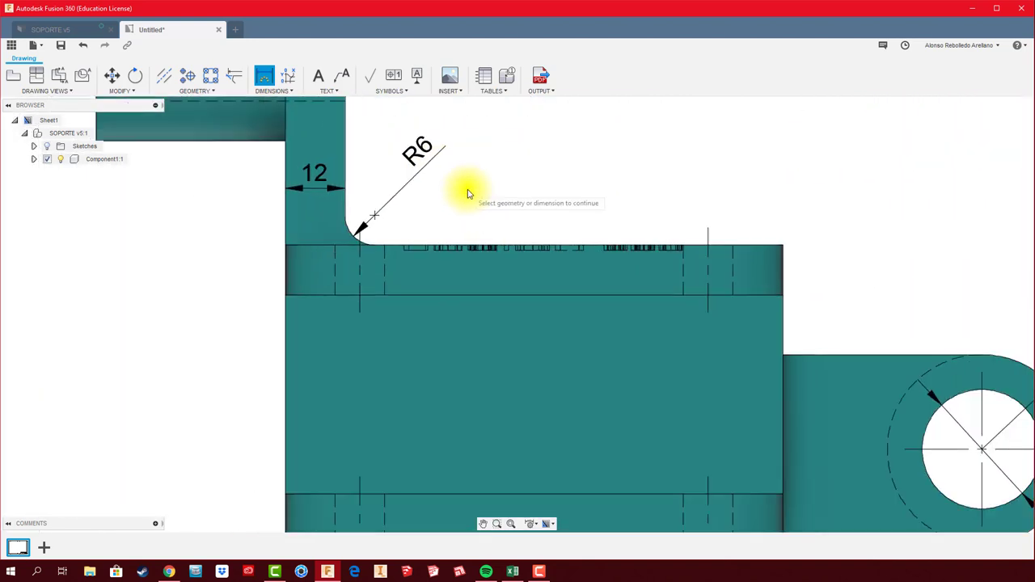
scroll(467, 192, "down", 2)
scroll(468, 227, "down", 2)
scroll(468, 259, "down", 2)
middle_click_drag(491, 273, 467, 224)
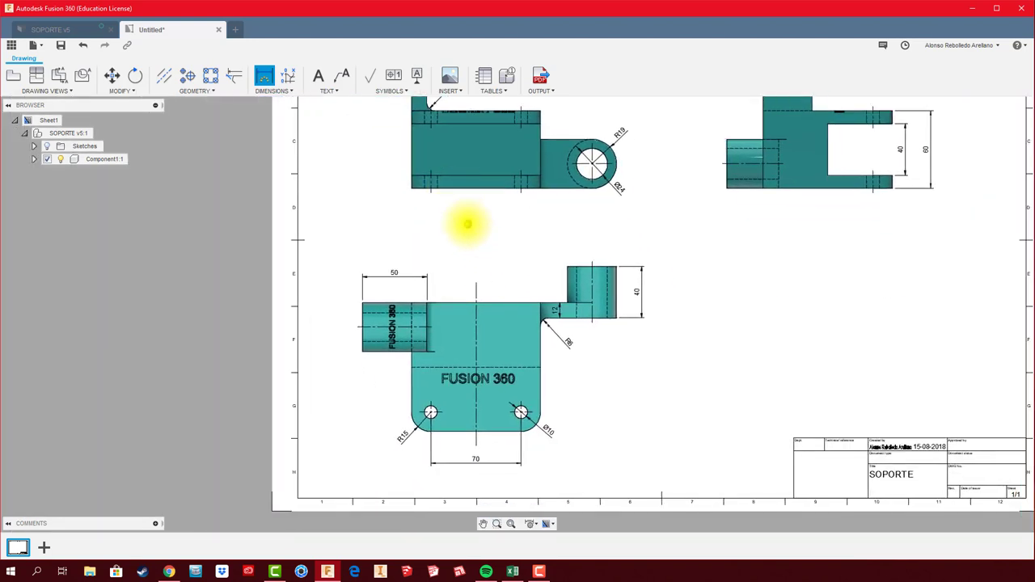
scroll(654, 291, "up", 1)
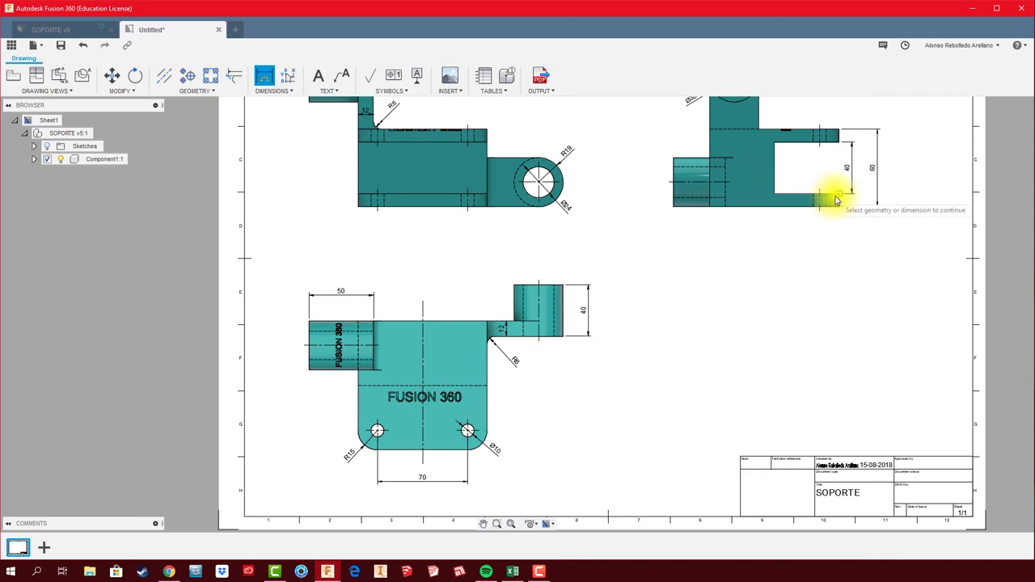
- Add a vertical 35 dimension from the right hole centre in the lower view
scroll(488, 442, "up", 1)
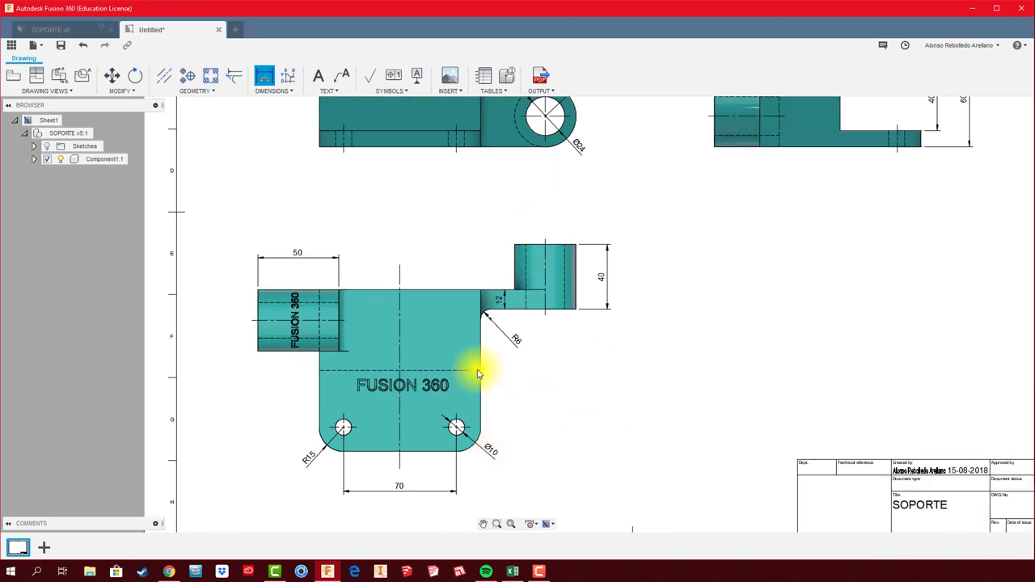
left_click(456, 427)
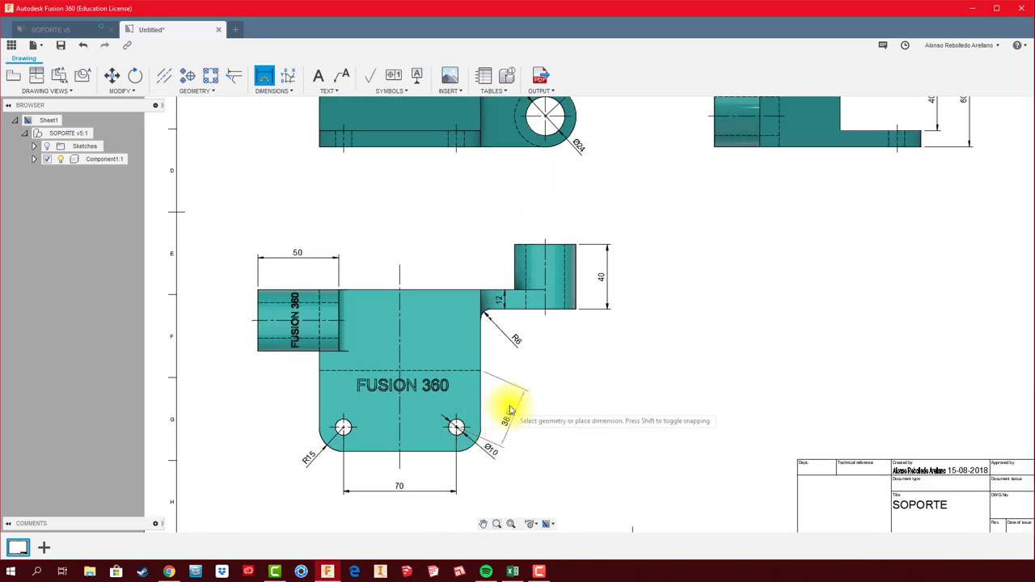
left_click(519, 384)
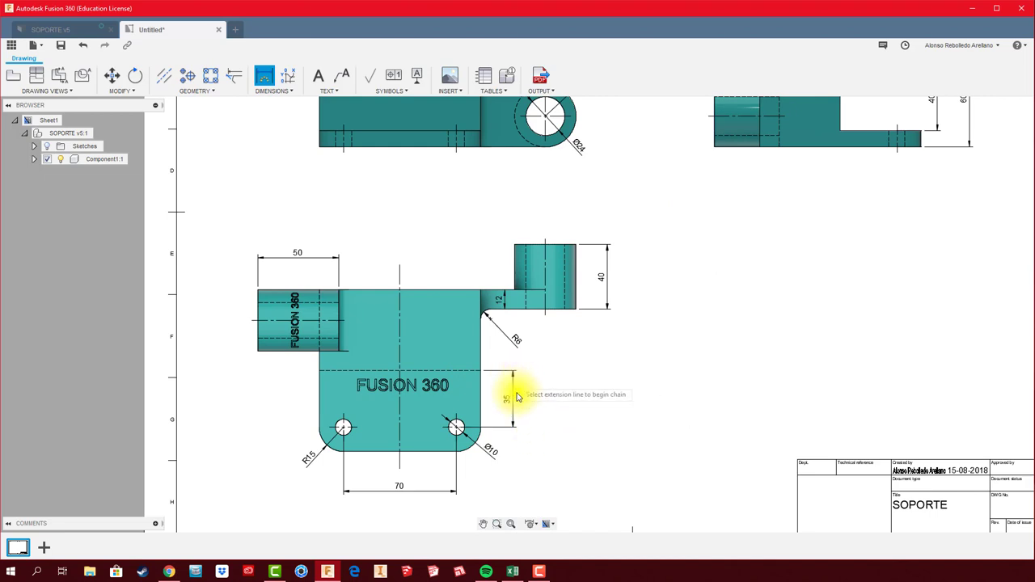
scroll(586, 409, "down", 2)
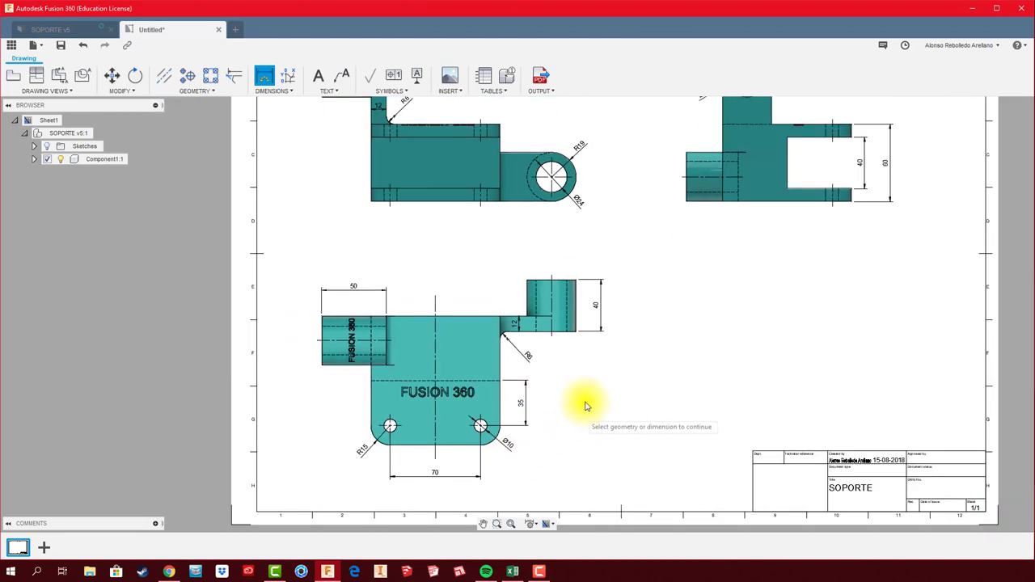
scroll(629, 353, "down", 2)
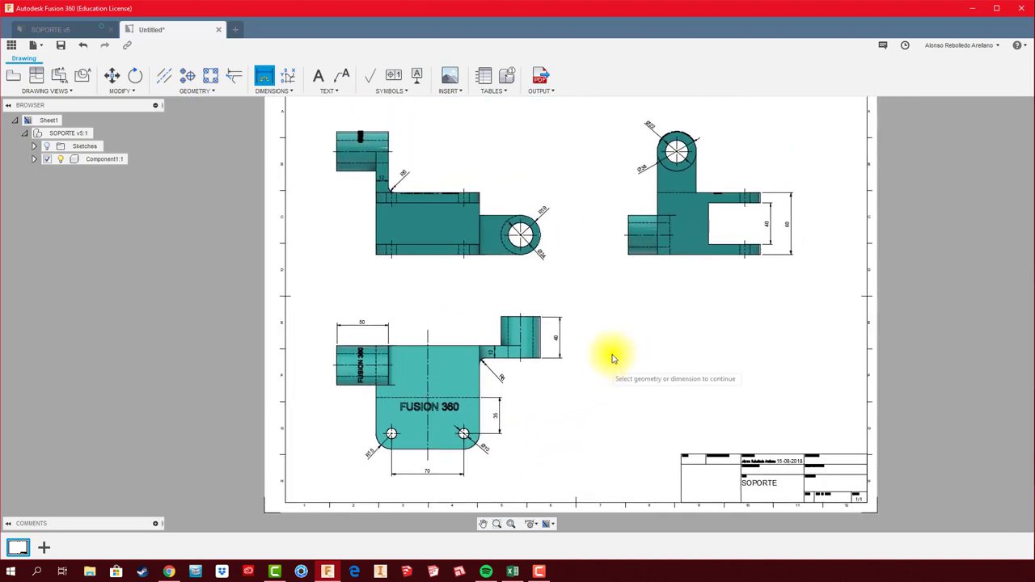
scroll(639, 287, "up", 1)
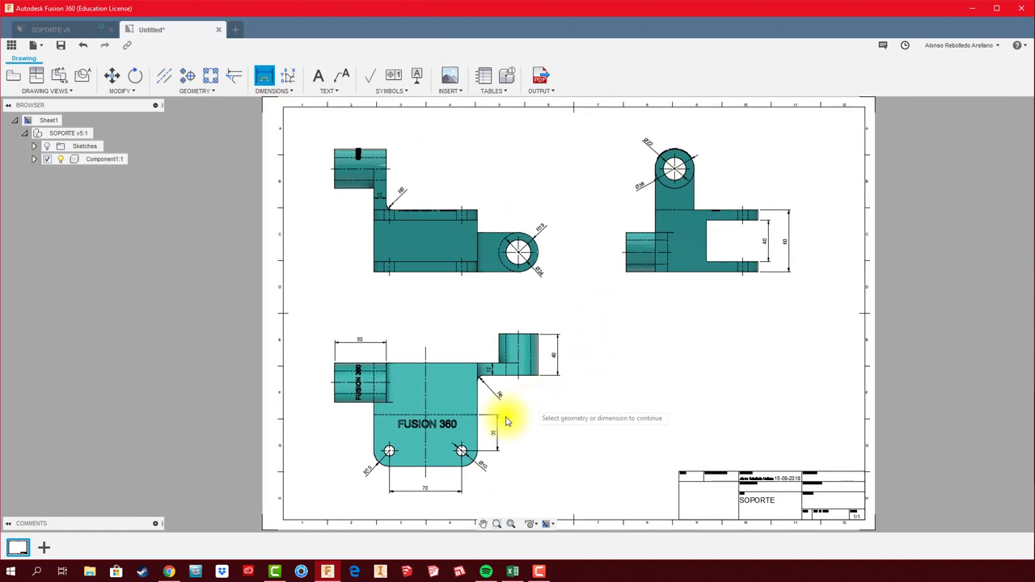
scroll(506, 418, "up", 1)
scroll(498, 441, "up", 1)
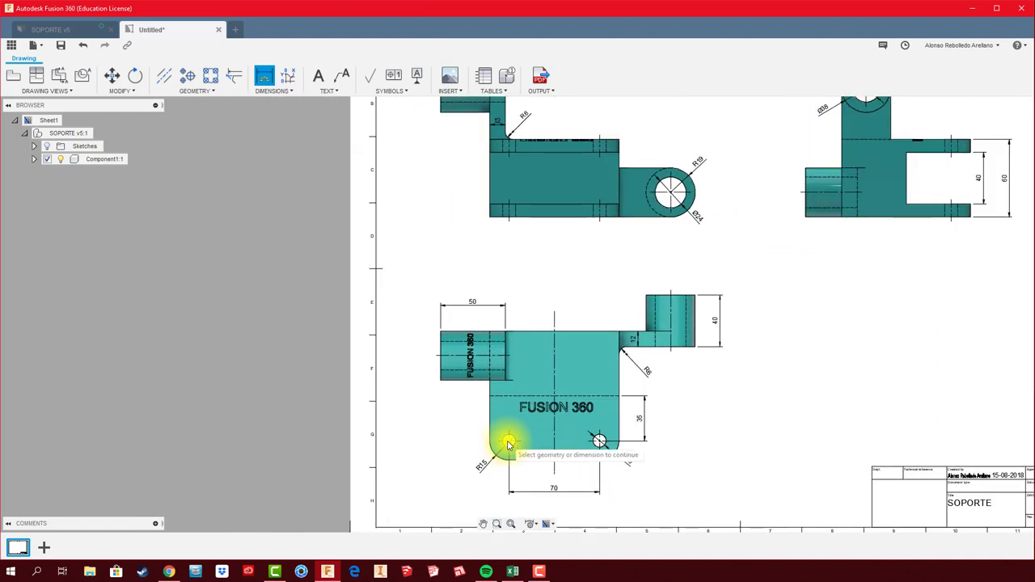
- Cancel a wrong pick, then dimension the left hole centre to the top edge as 65
left_click(508, 444)
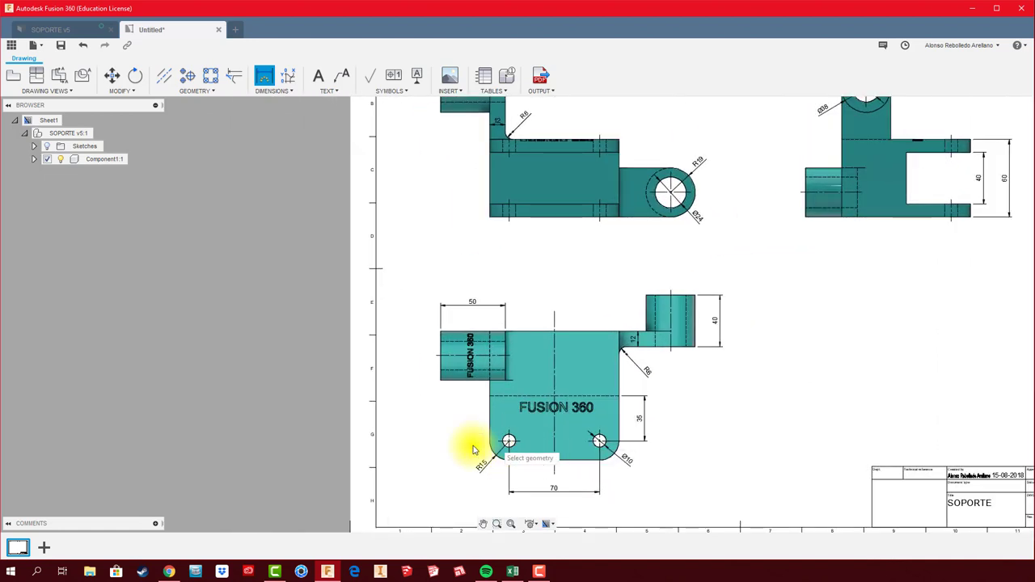
left_click(554, 332)
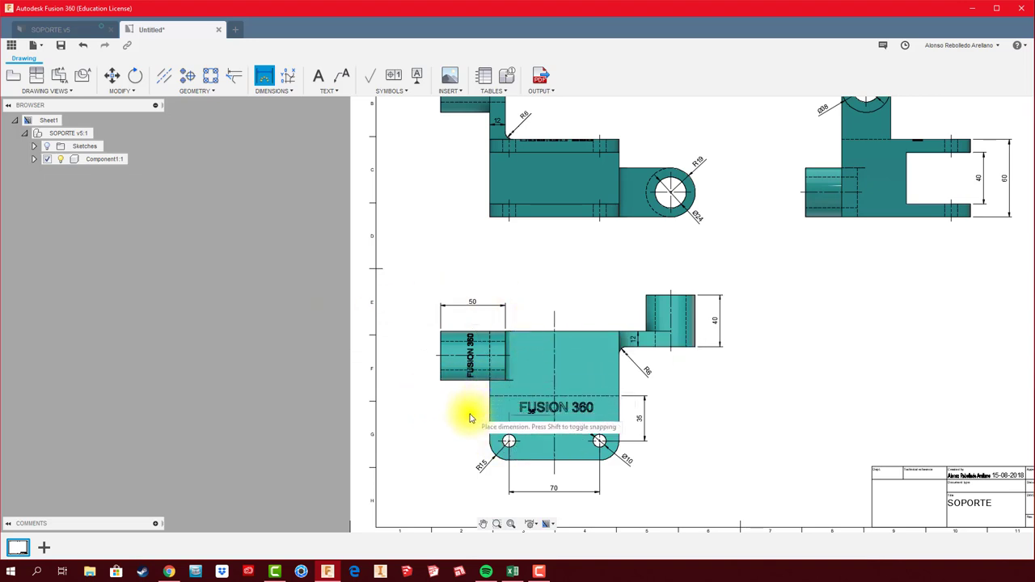
key("Escape")
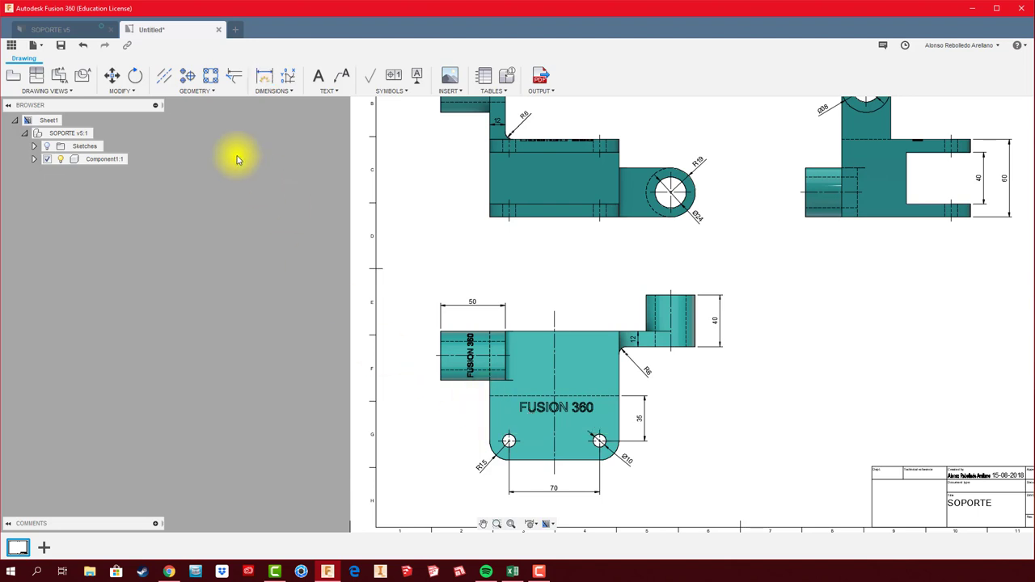
left_click(500, 426)
left_click(440, 334)
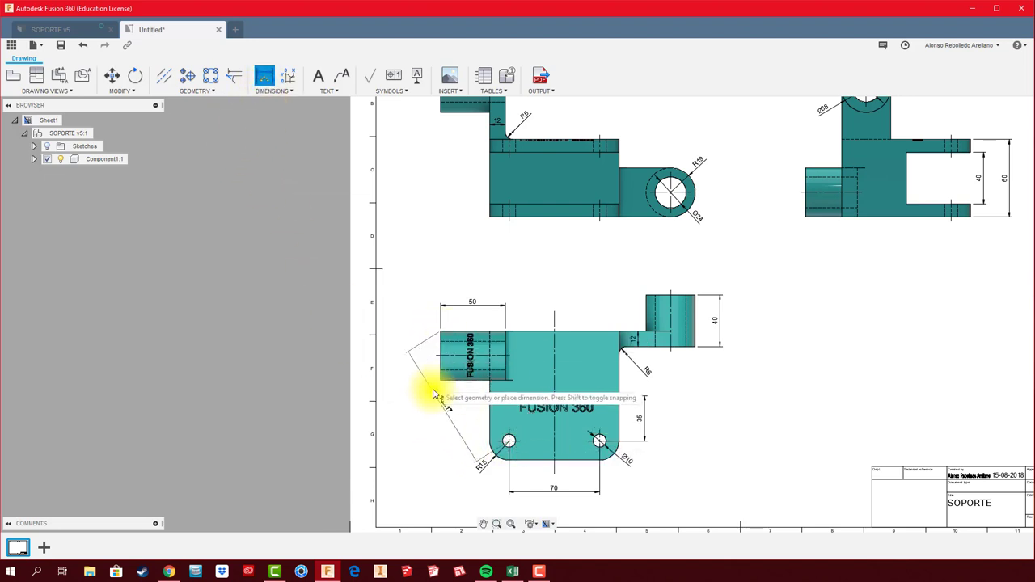
left_click(433, 418)
scroll(485, 427, "down", 2)
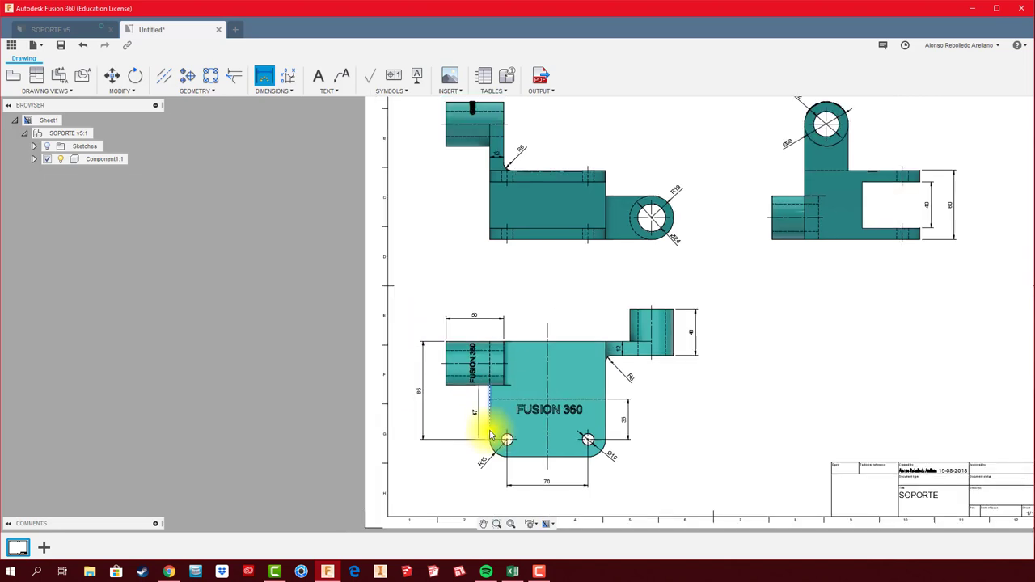
scroll(705, 440, "down", 2)
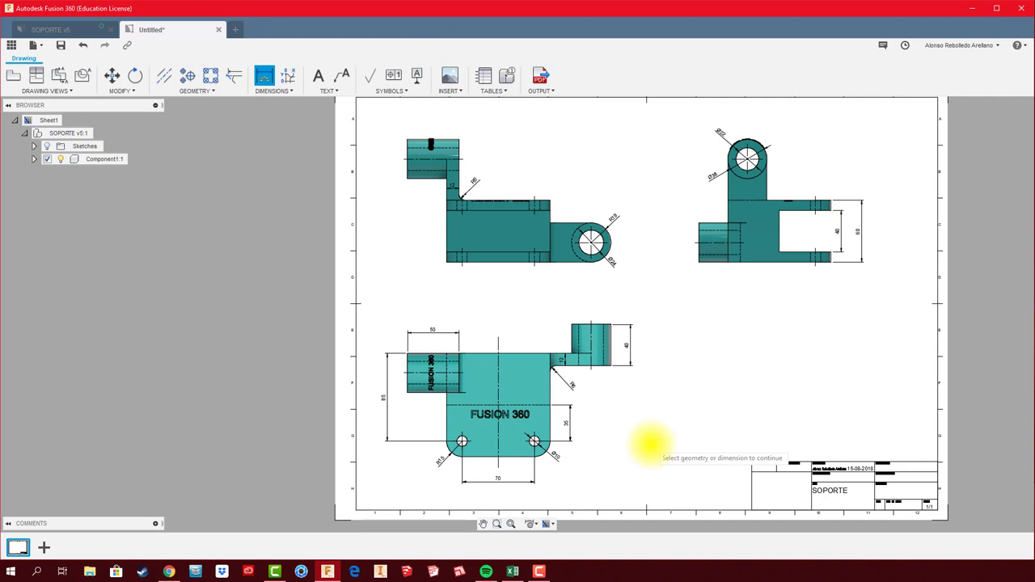
- Dimension the front view 81 from its top edge to the ring hole centre, placed at right
middle_click_drag(520, 307, 491, 301)
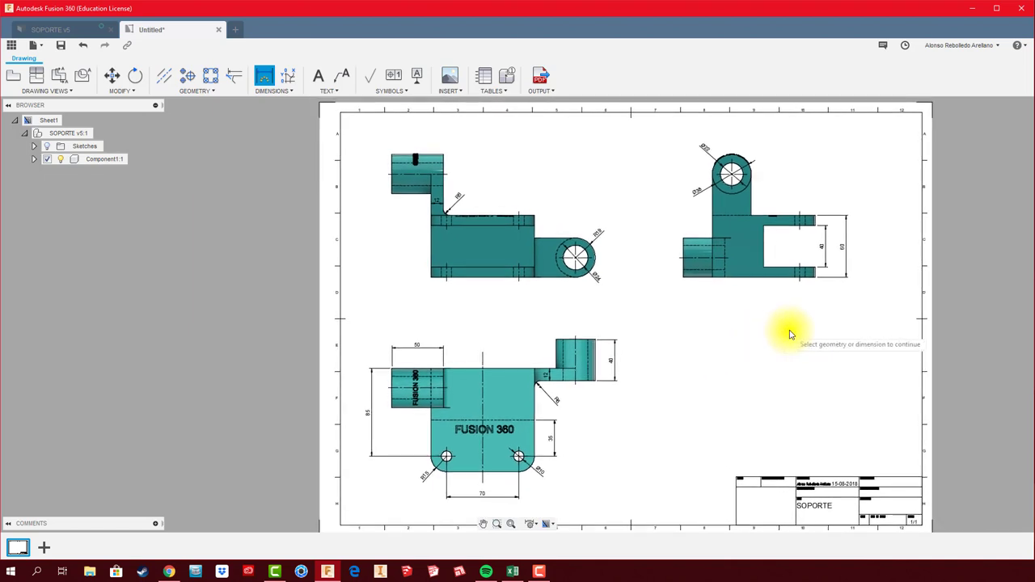
scroll(788, 331, "up", 2)
scroll(743, 339, "up", 1)
mouse_move(743, 339)
middle_mouse_down()
mouse_move(705, 365)
mouse_move(747, 363)
middle_mouse_up()
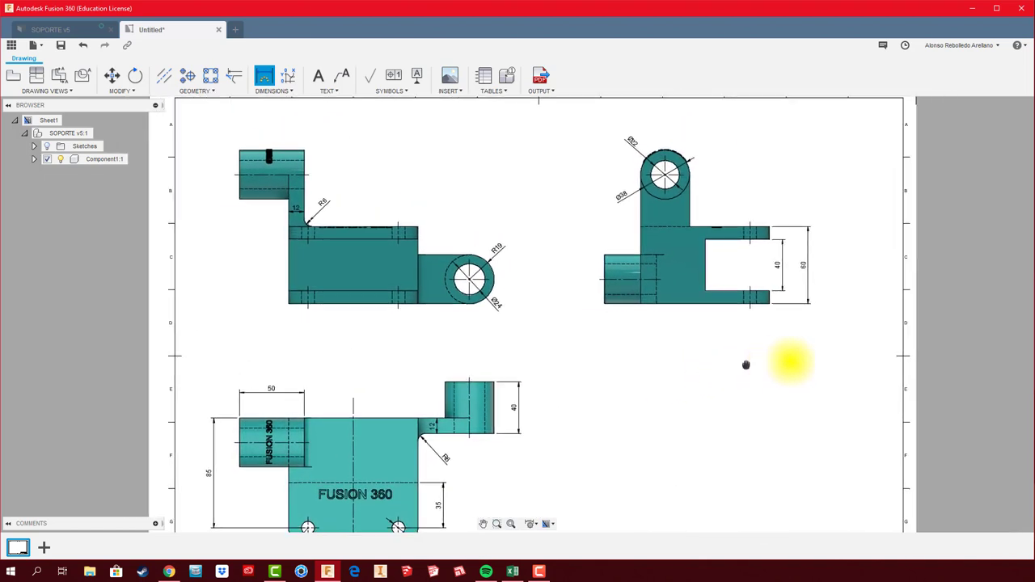
middle_click_drag(685, 337, 707, 328)
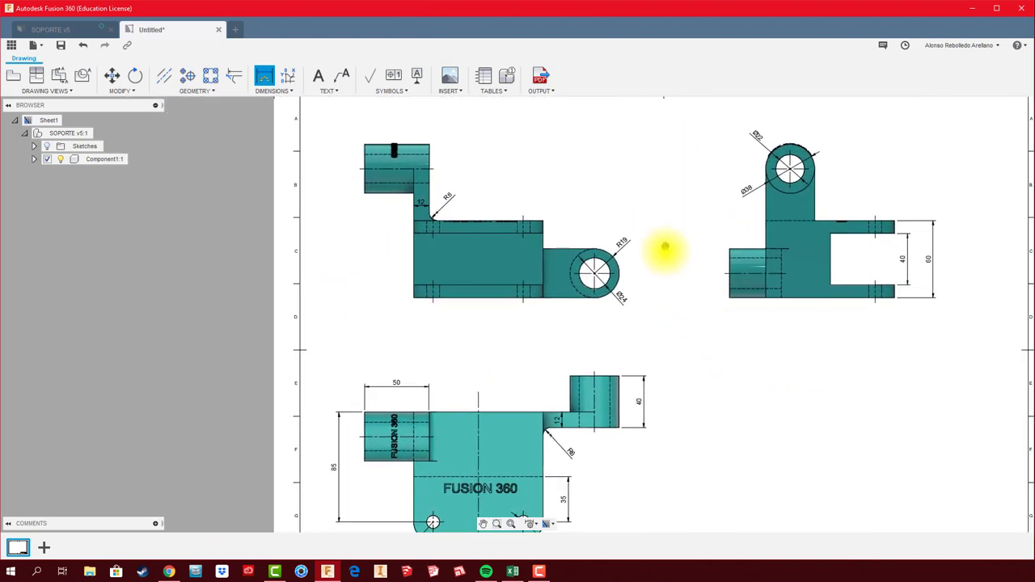
middle_click_drag(664, 250, 658, 289)
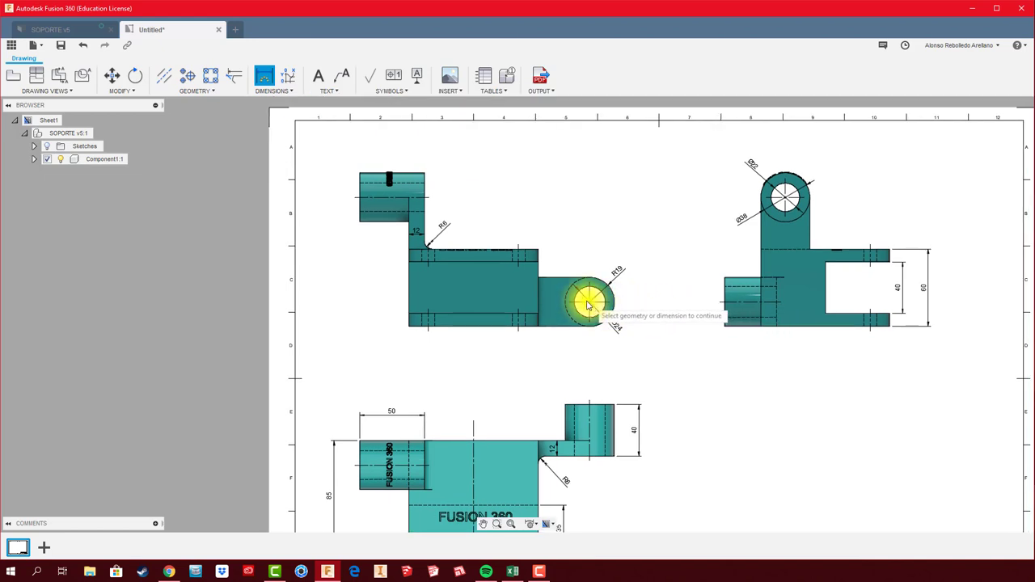
scroll(588, 303, "up", 1)
scroll(579, 300, "up", 1)
scroll(583, 296, "up", 2)
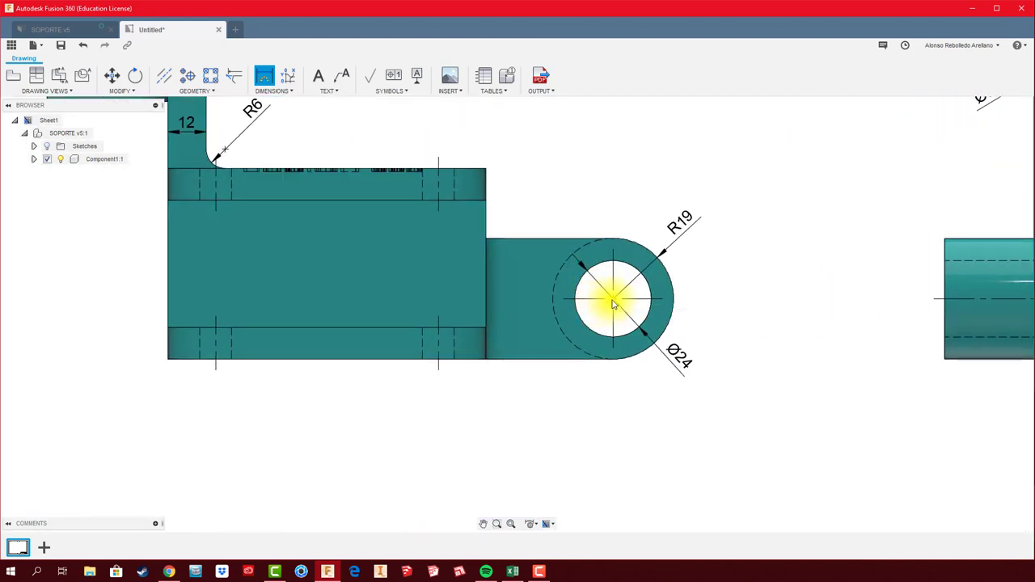
scroll(635, 298, "down", 2)
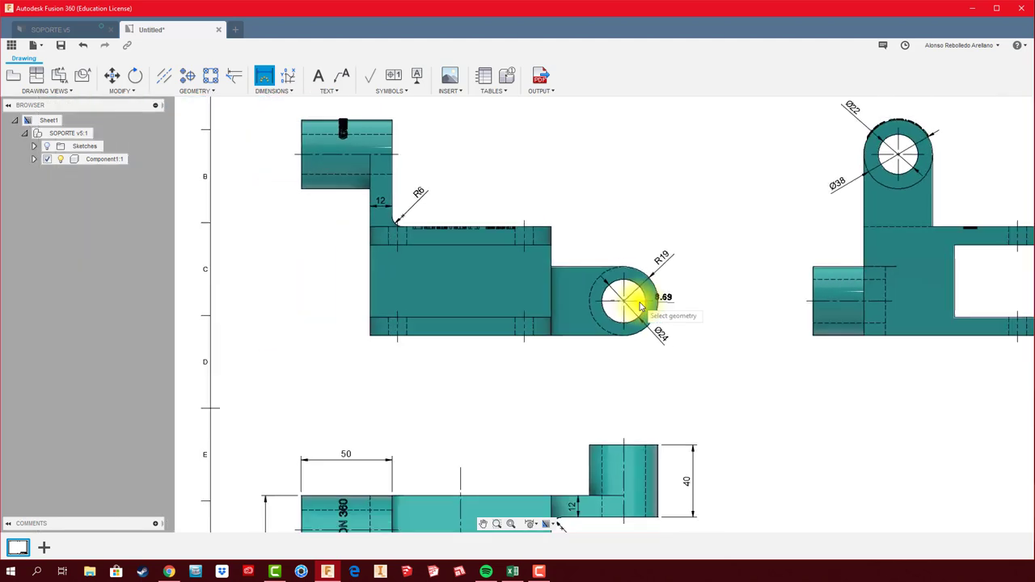
scroll(626, 299, "down", 1)
left_click(419, 176)
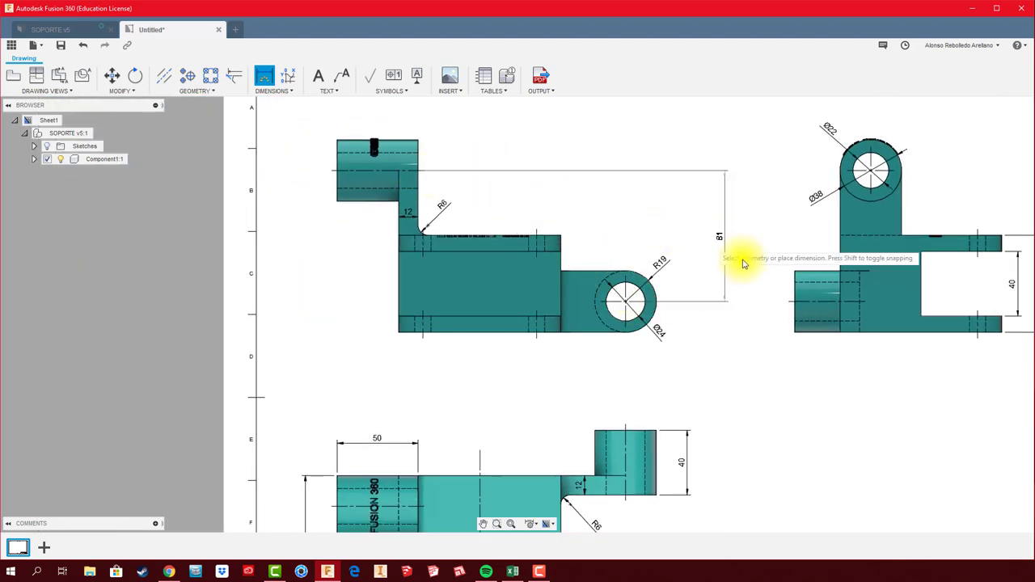
left_click(700, 293)
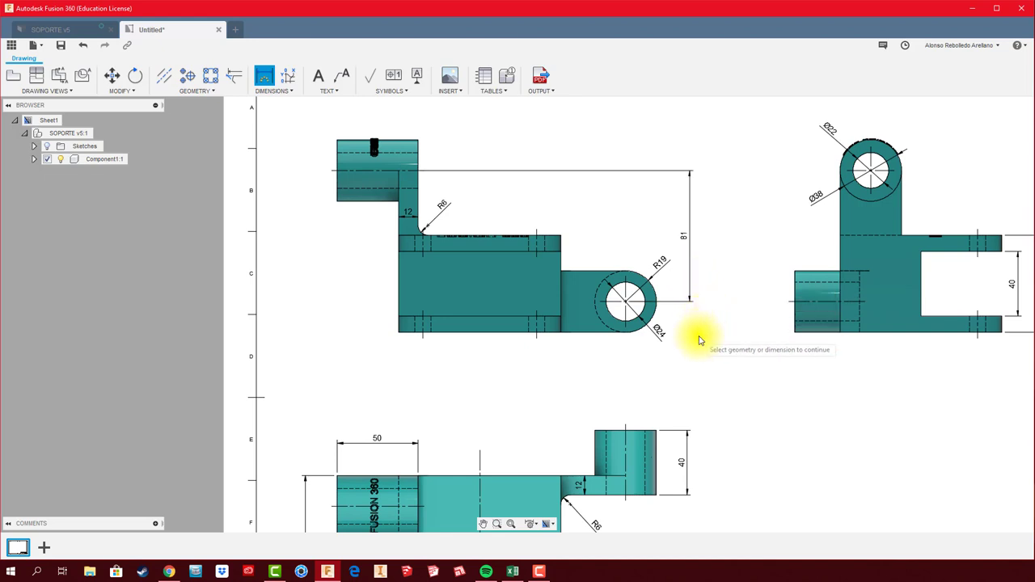
scroll(703, 344, "down", 1)
scroll(703, 344, "down", 1)
middle_click_drag(703, 344, 705, 301)
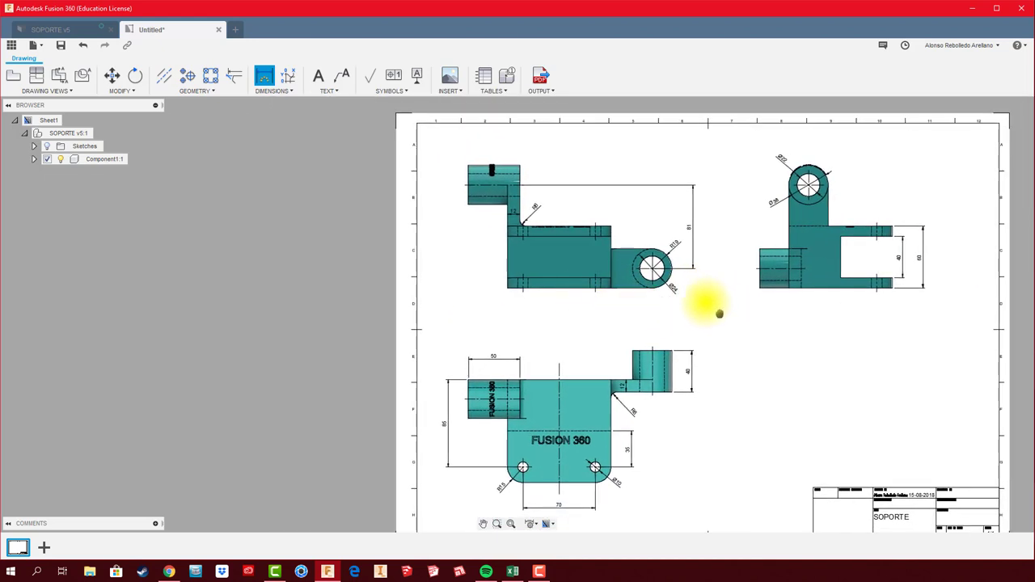
mouse_move(720, 308)
middle_mouse_down()
mouse_move(662, 261)
mouse_move(635, 335)
middle_mouse_up()
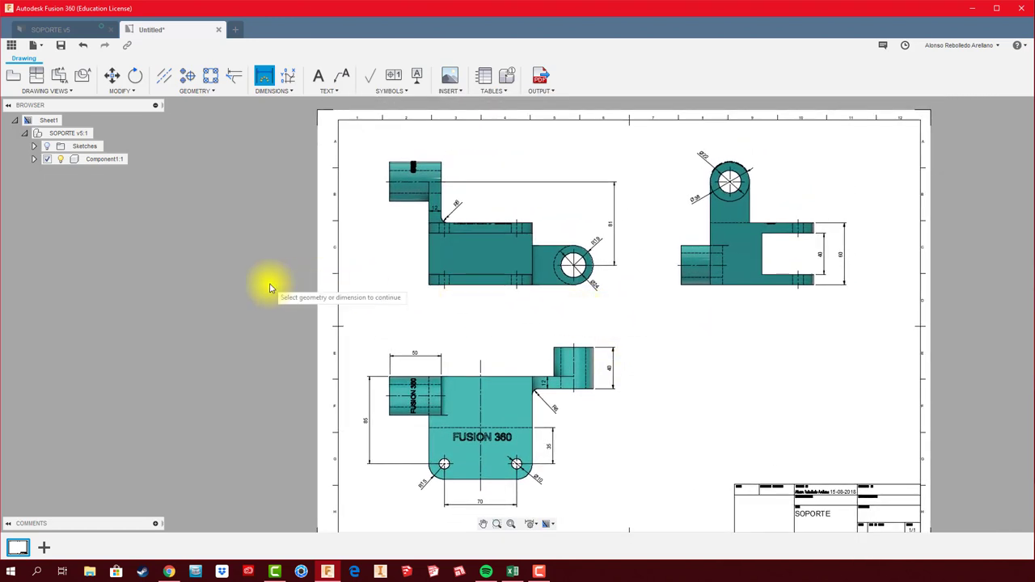
- Exit dimensioning and nudge the top-left, bottom and right-side views slightly left
key("Escape")
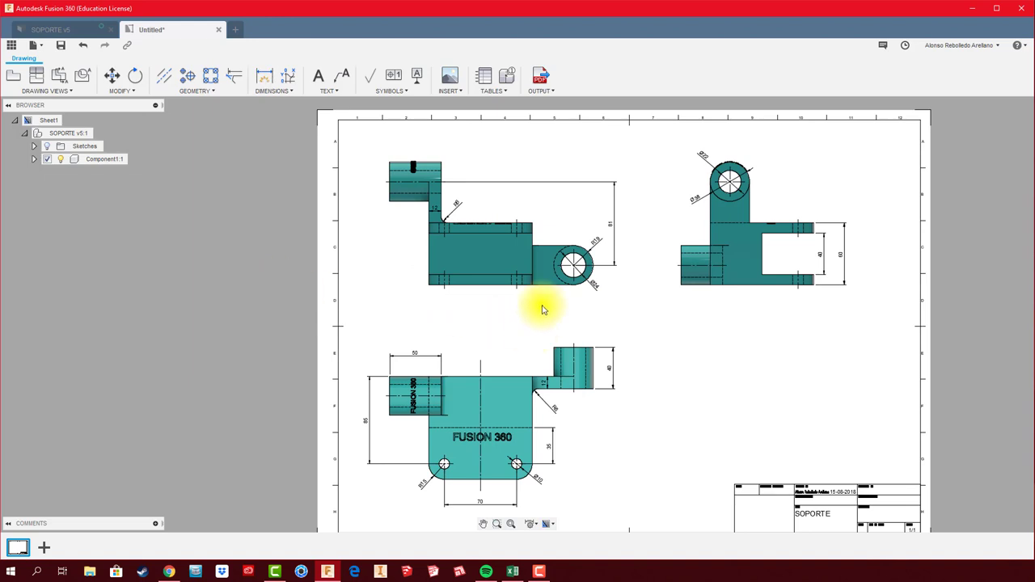
left_click(504, 273)
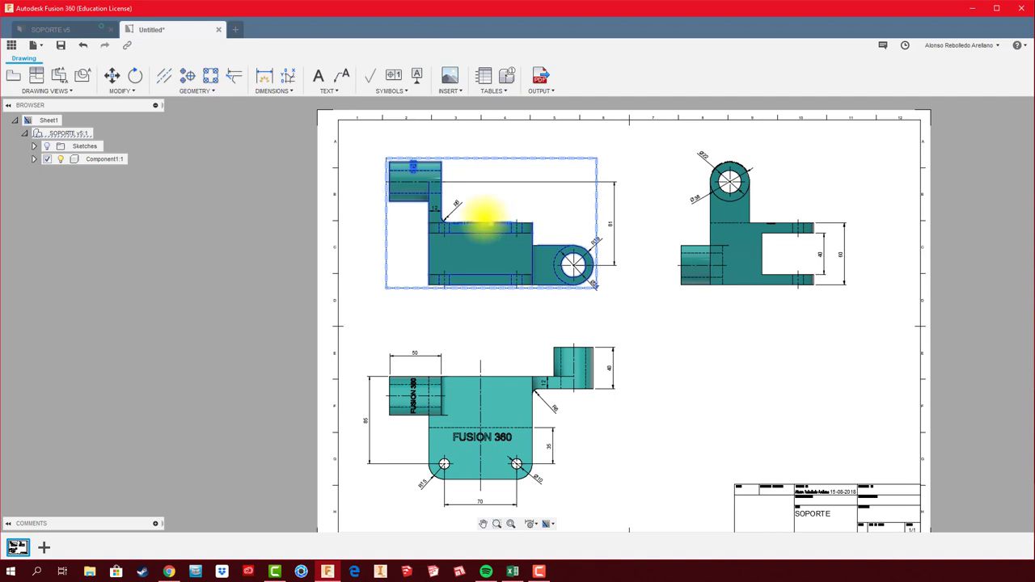
mouse_move(483, 217)
left_mouse_down()
mouse_move(477, 236)
mouse_move(474, 220)
left_mouse_up()
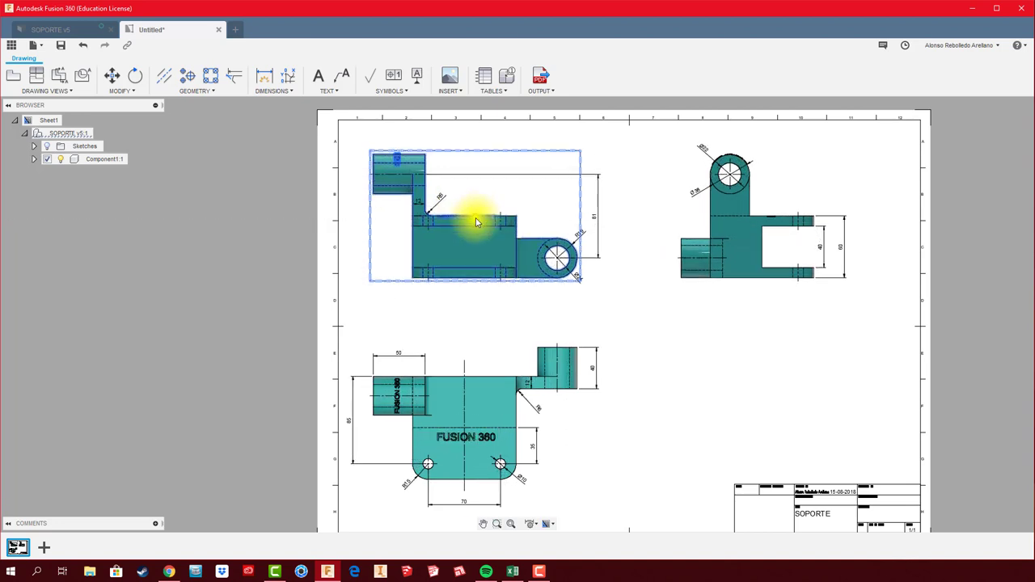
left_click(509, 351)
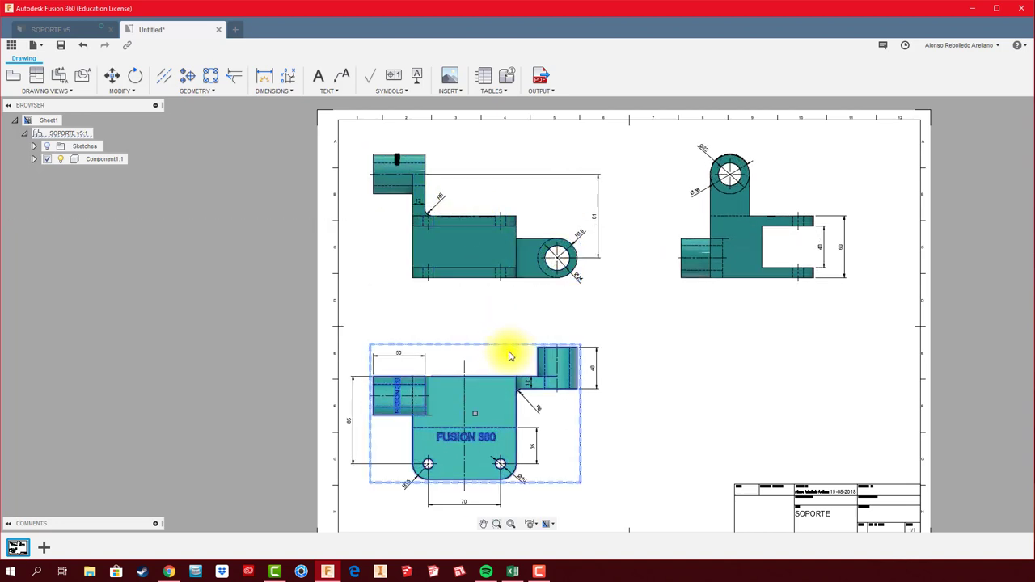
left_click(476, 398)
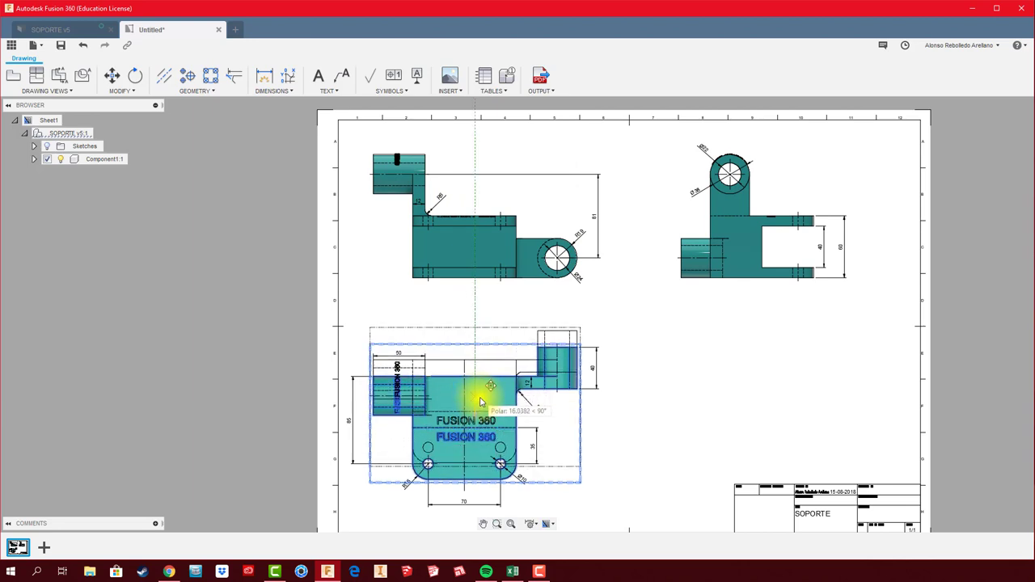
key("Escape")
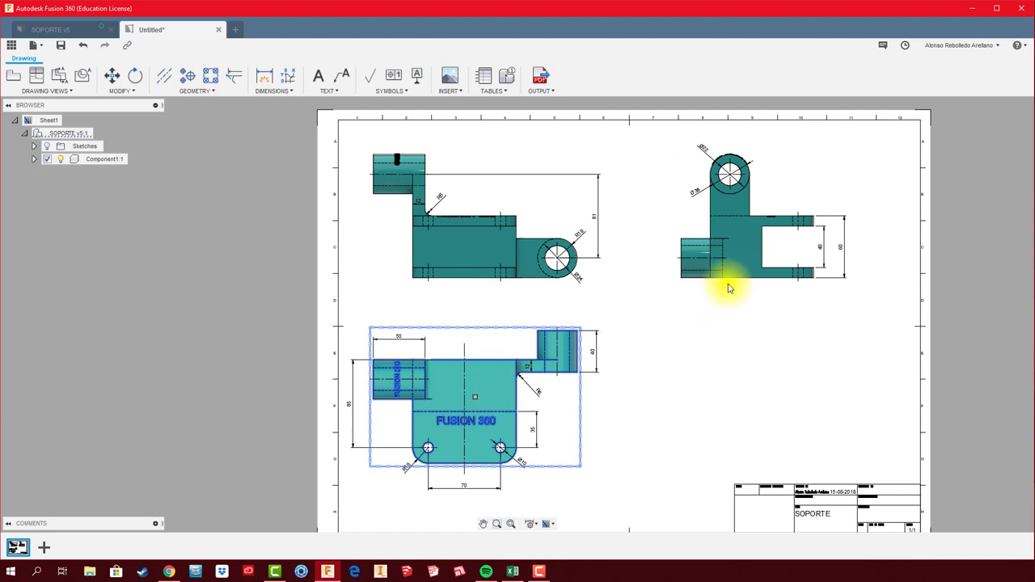
left_click(726, 280)
left_click_drag(749, 219, 726, 219)
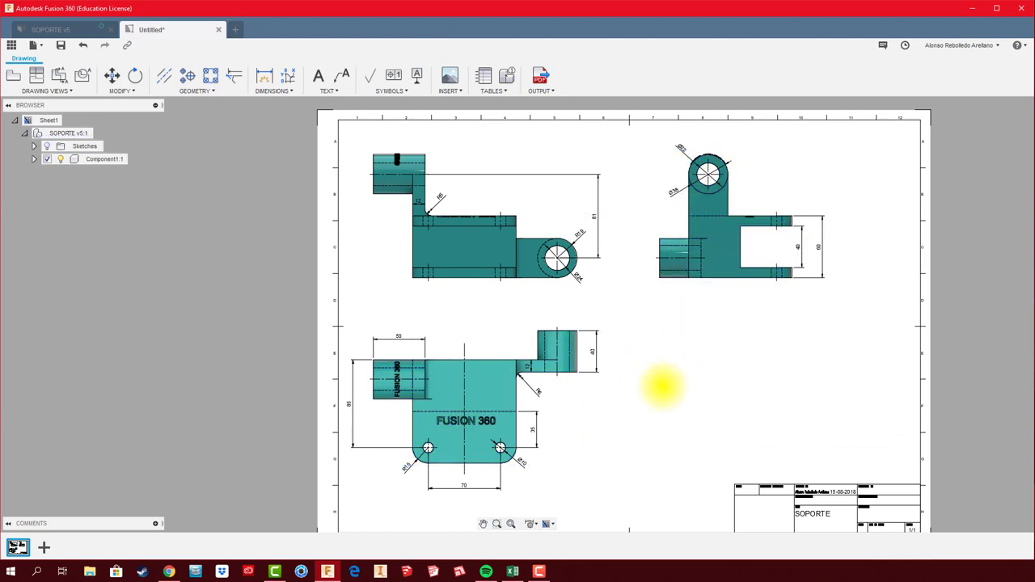
mouse_move(658, 386)
middle_mouse_down()
mouse_move(602, 334)
mouse_move(636, 377)
mouse_move(623, 312)
middle_mouse_up()
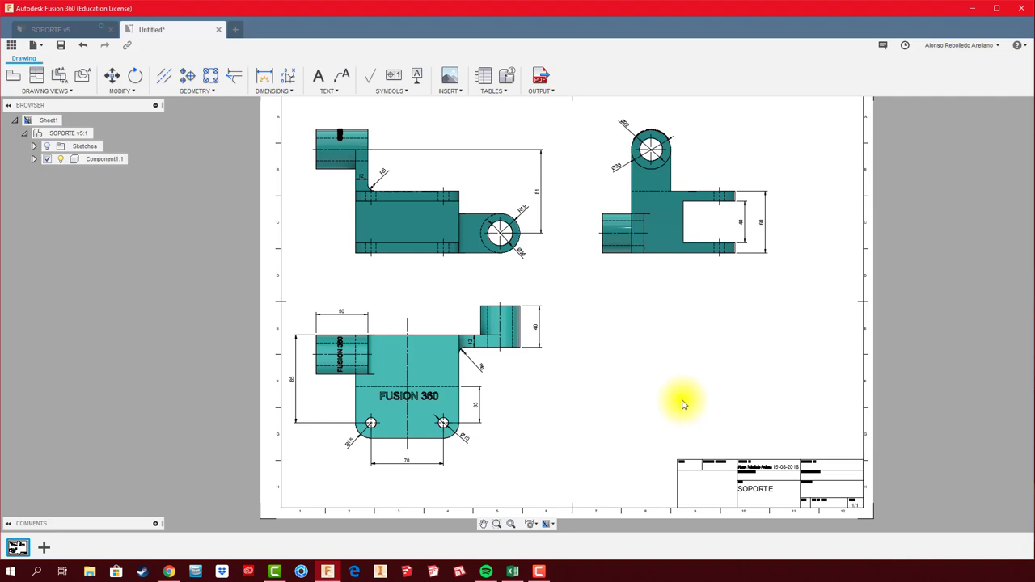
left_click(478, 266)
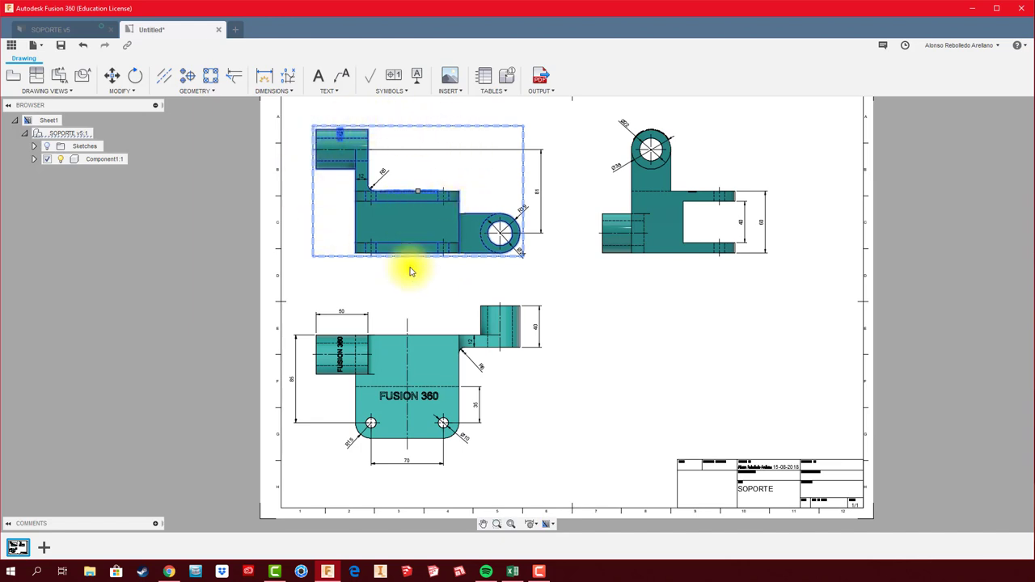
- Project an isometric view from the top-left view into the sheet's lower-right corner
left_click(34, 78)
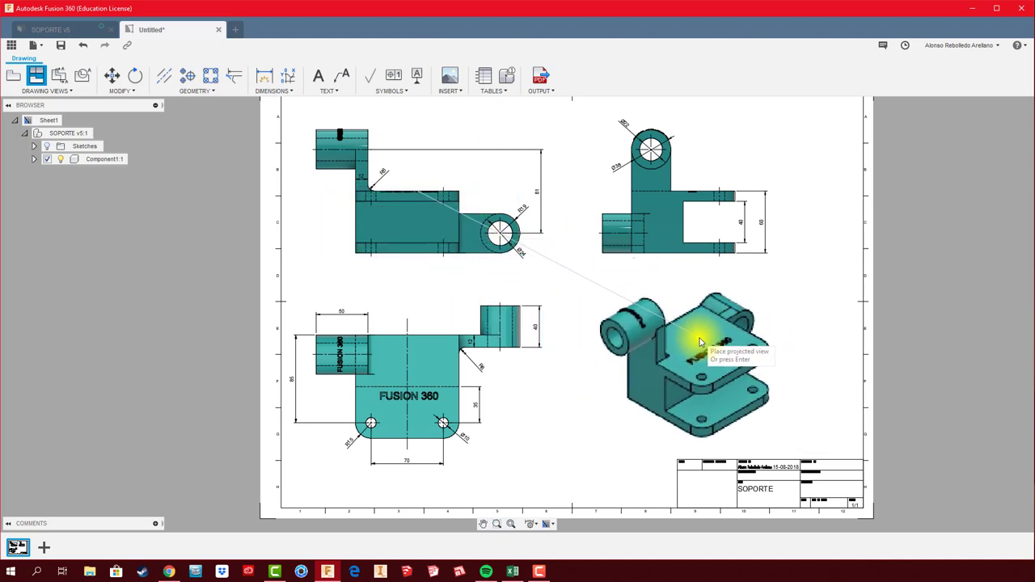
right_click(701, 342)
left_click(749, 342)
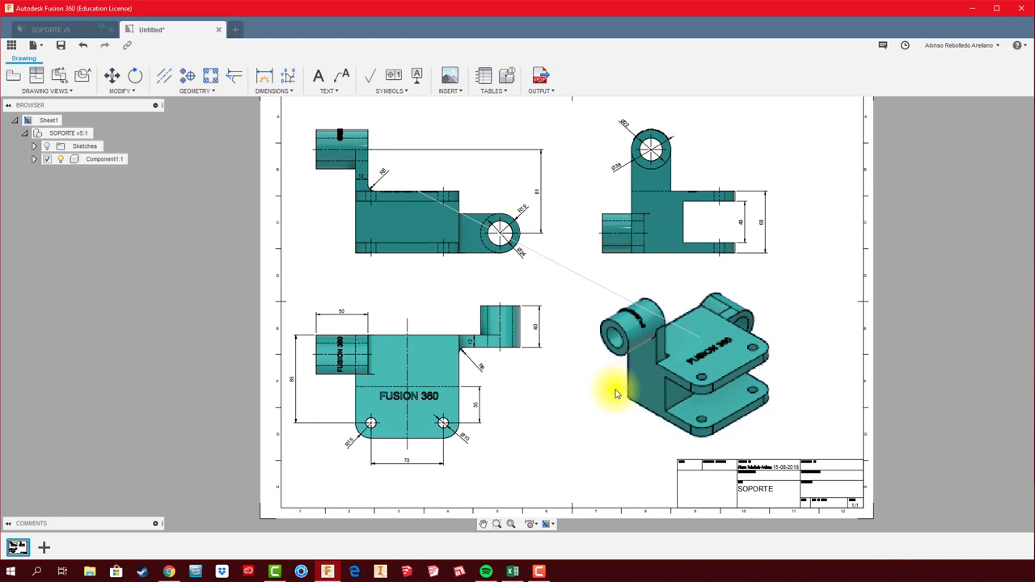
left_click(750, 443)
- Set the isometric view's style to Shaded in its Drawing View settings
double_click(750, 442)
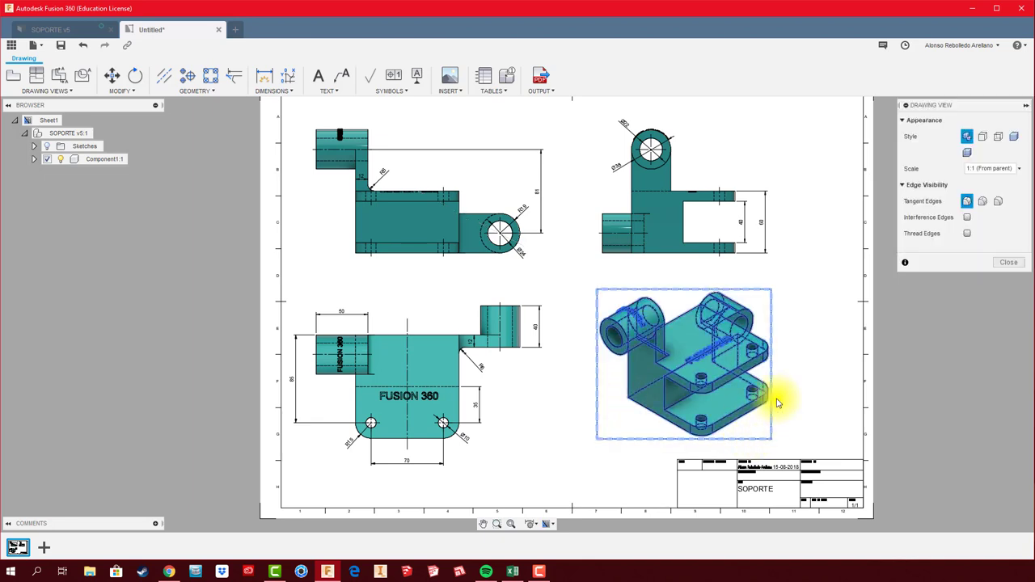
left_click_drag(963, 109, 924, 110)
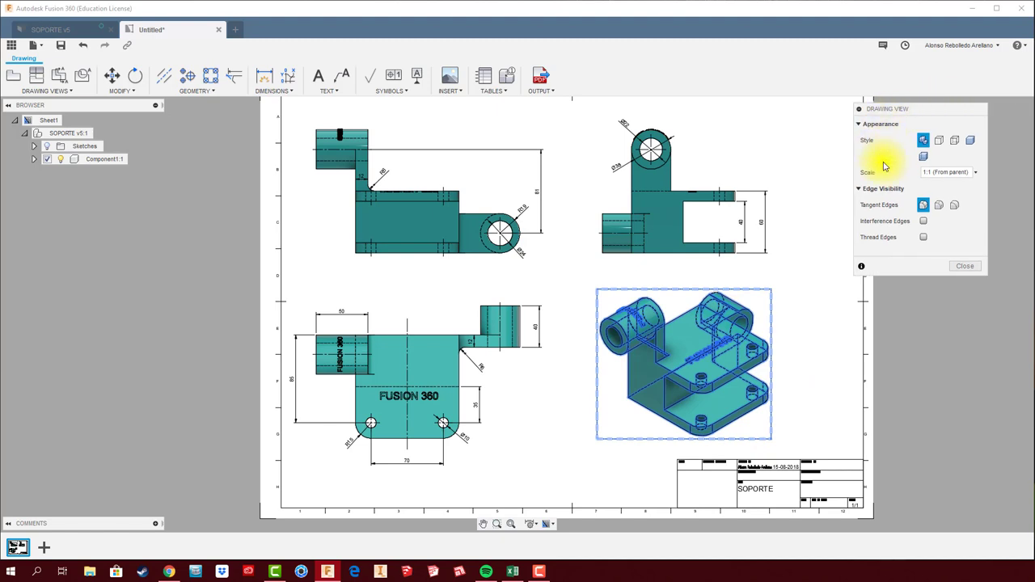
left_click(969, 140)
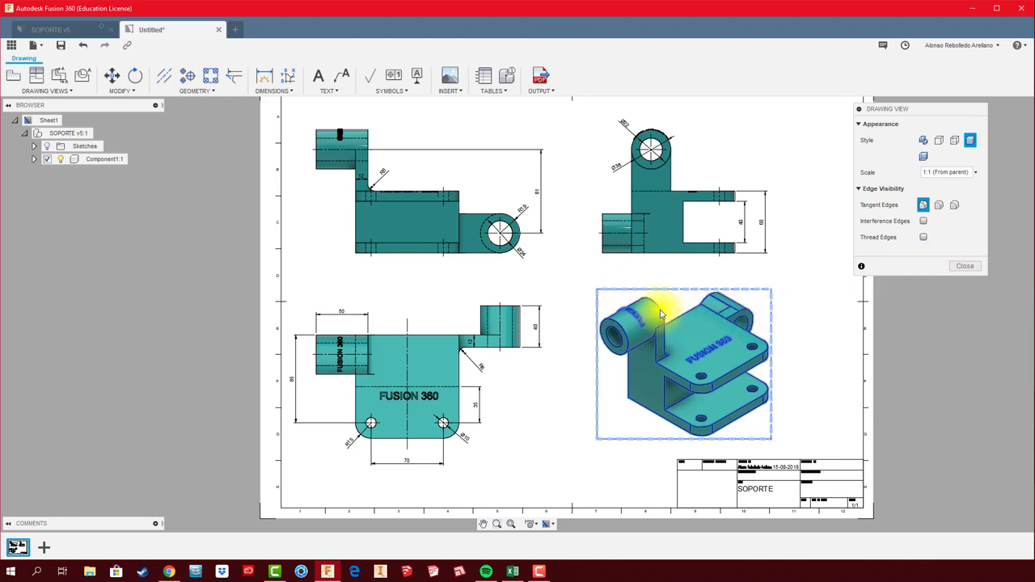
left_click(971, 267)
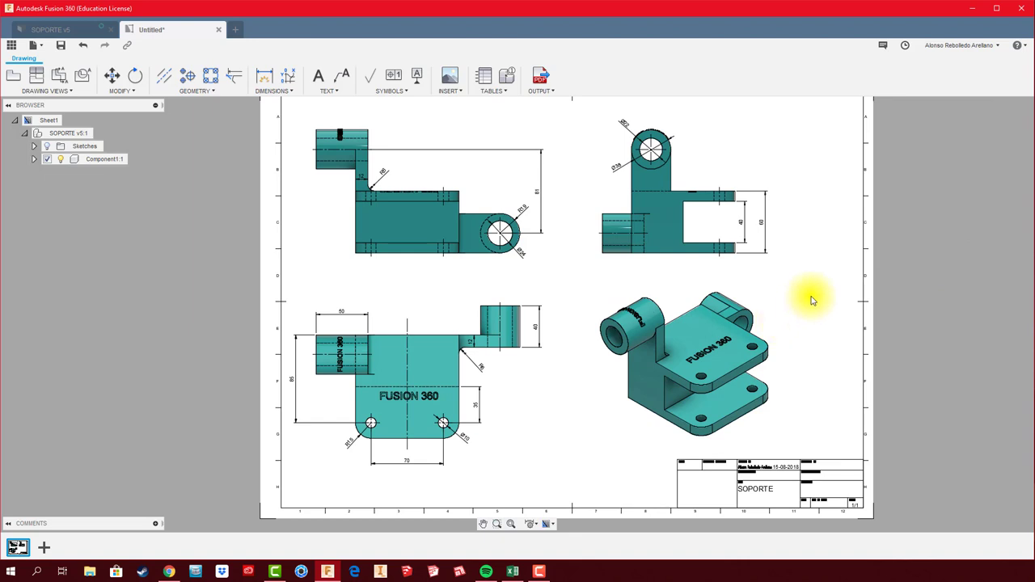
middle_click_drag(556, 381, 607, 397)
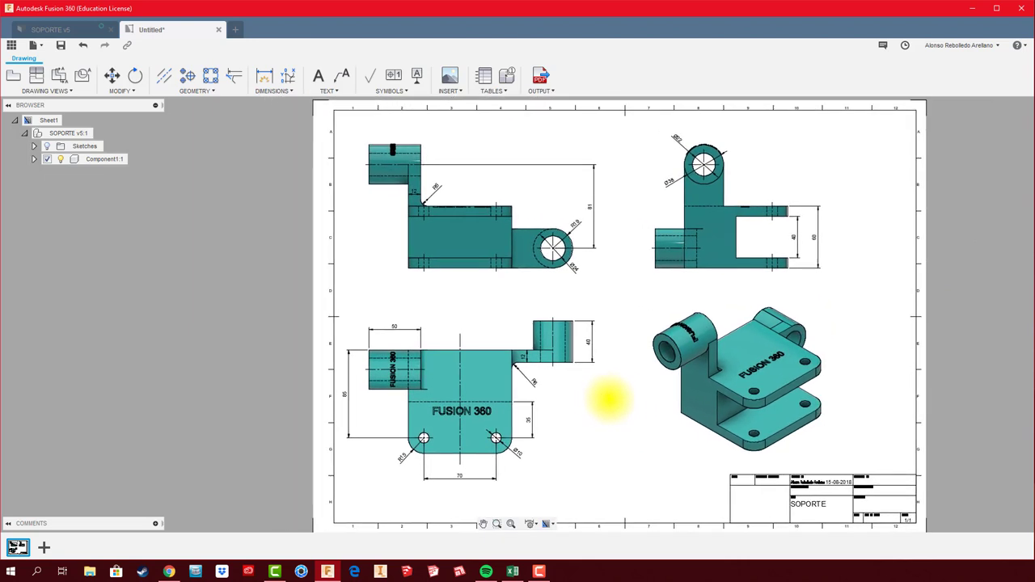
scroll(569, 290, "down", 1)
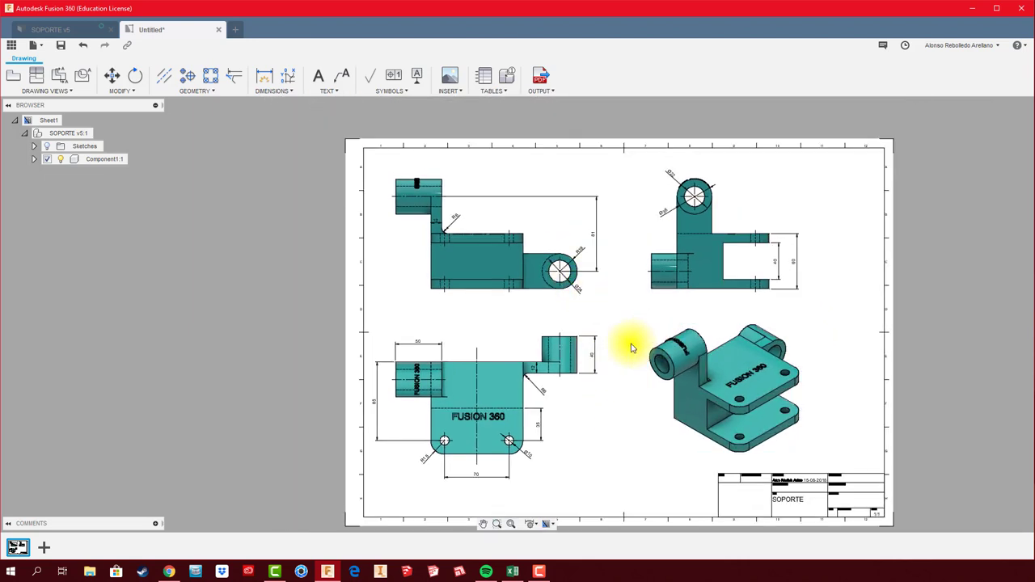
middle_click_drag(629, 344, 629, 327)
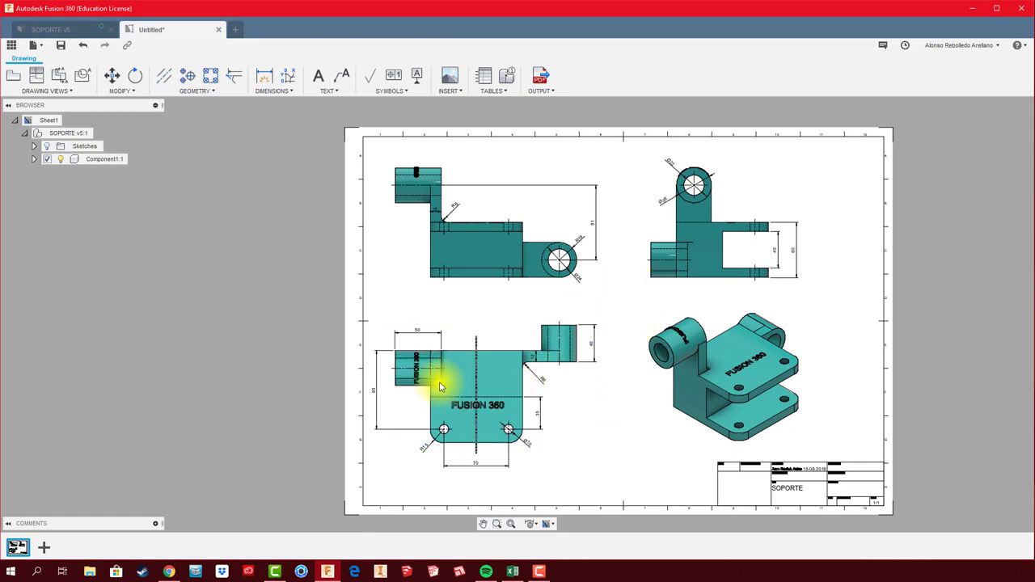
scroll(427, 459, "up", 1)
scroll(426, 460, "up", 2)
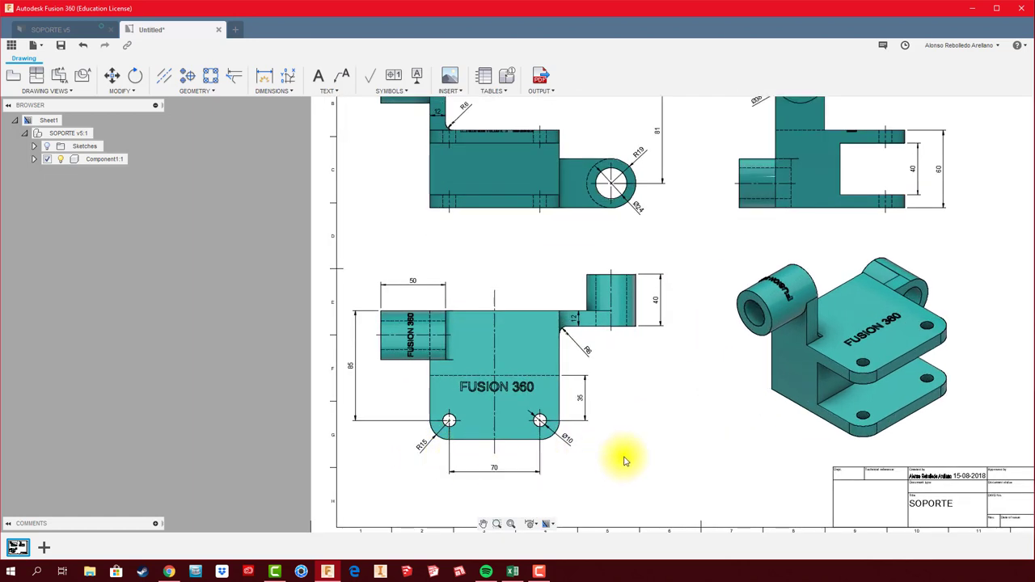
scroll(630, 443, "down", 1)
middle_click_drag(650, 397, 634, 400)
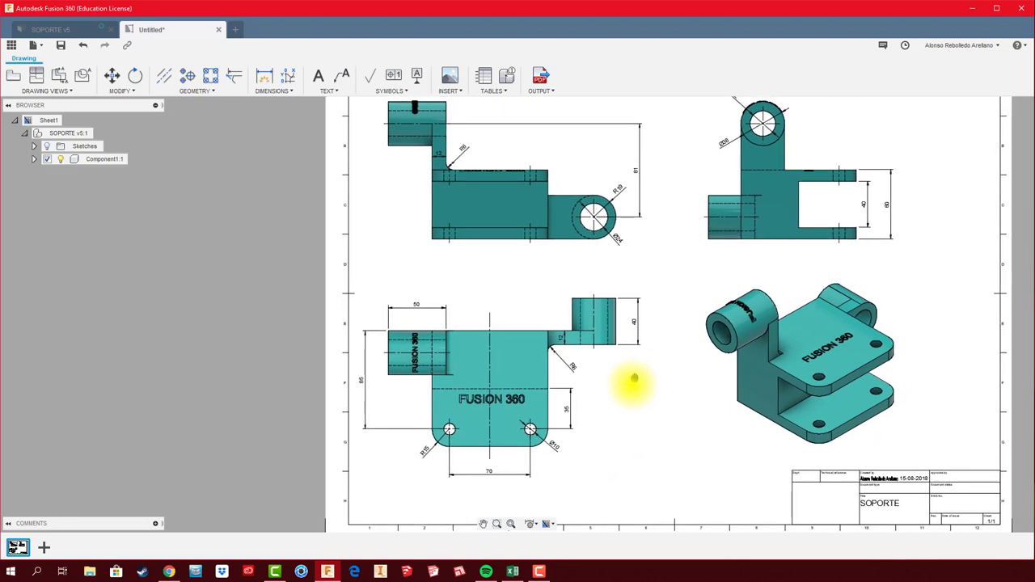
middle_click_drag(628, 381, 624, 398)
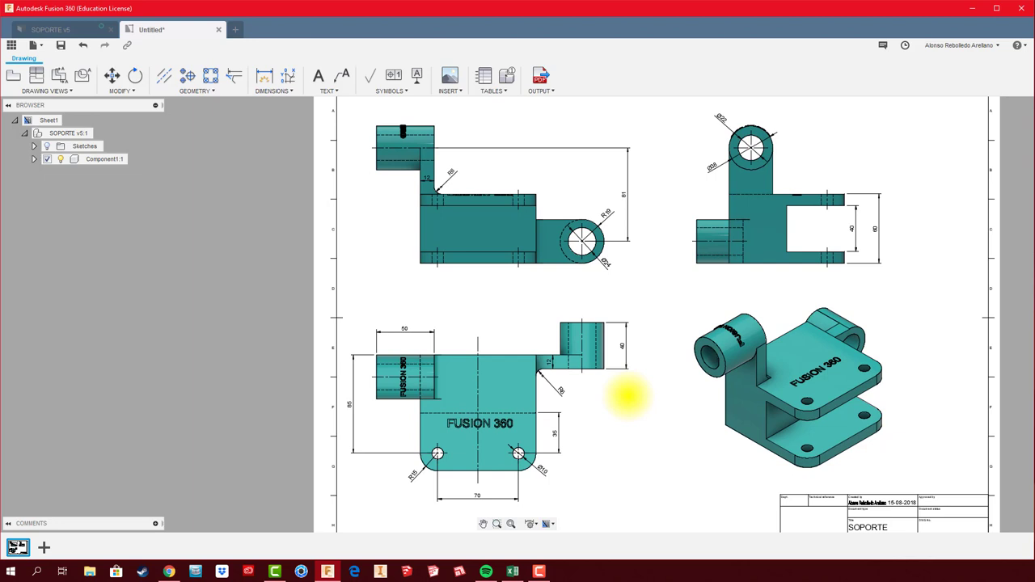
middle_click_drag(619, 388, 619, 394)
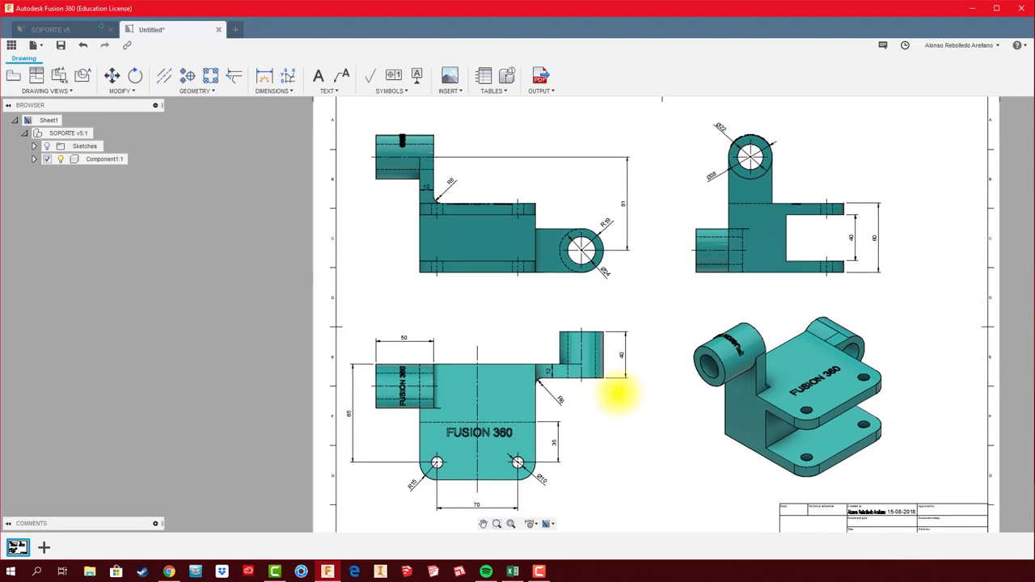
middle_click_drag(467, 296, 467, 314)
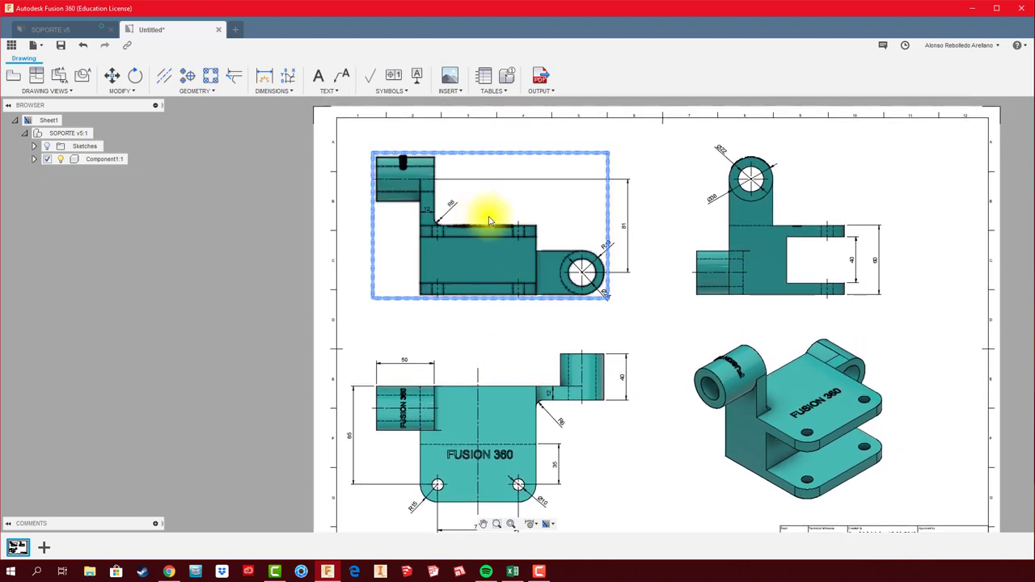
middle_click_drag(519, 346, 522, 338)
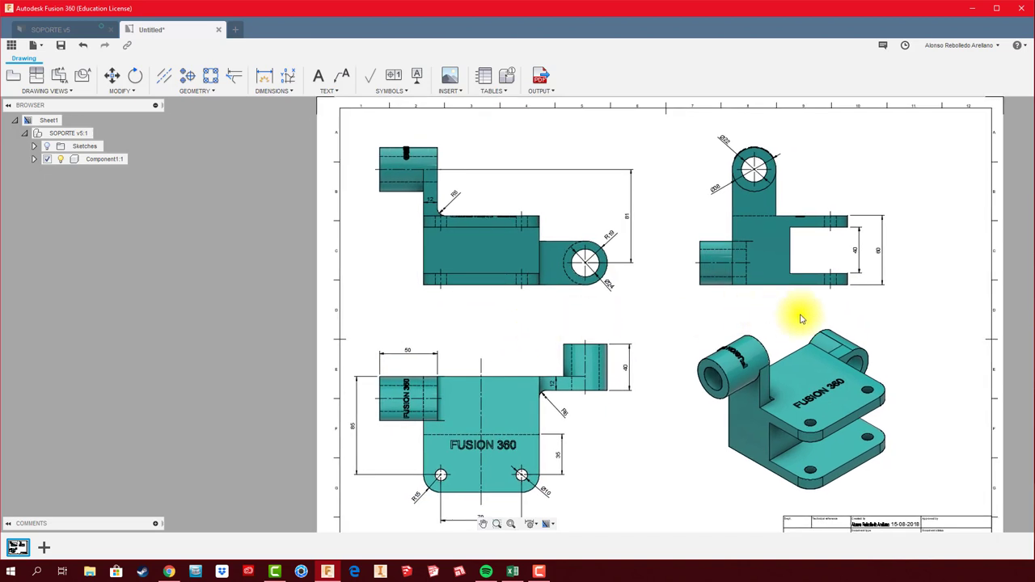
middle_click_drag(800, 318, 790, 312)
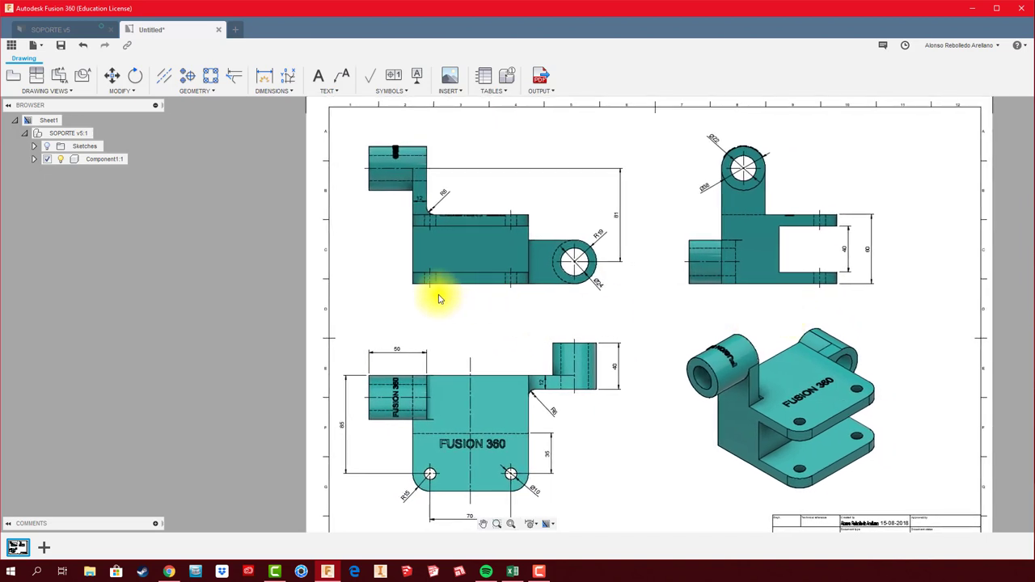
mouse_move(438, 296)
middle_mouse_down()
mouse_move(449, 285)
mouse_move(480, 301)
mouse_move(481, 282)
middle_mouse_up()
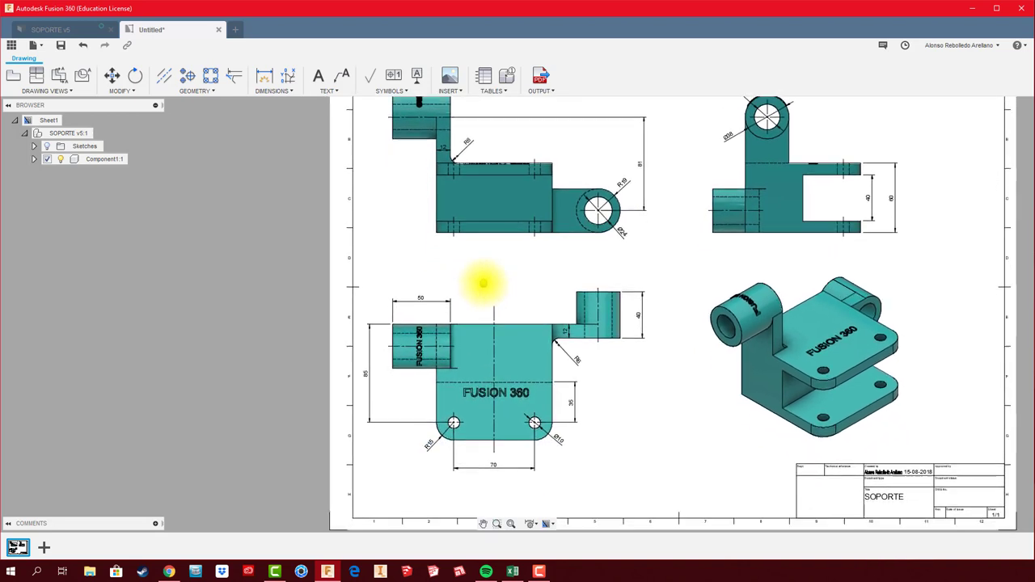
- Add an 88 width dimension above the lower-left view
left_click(263, 77)
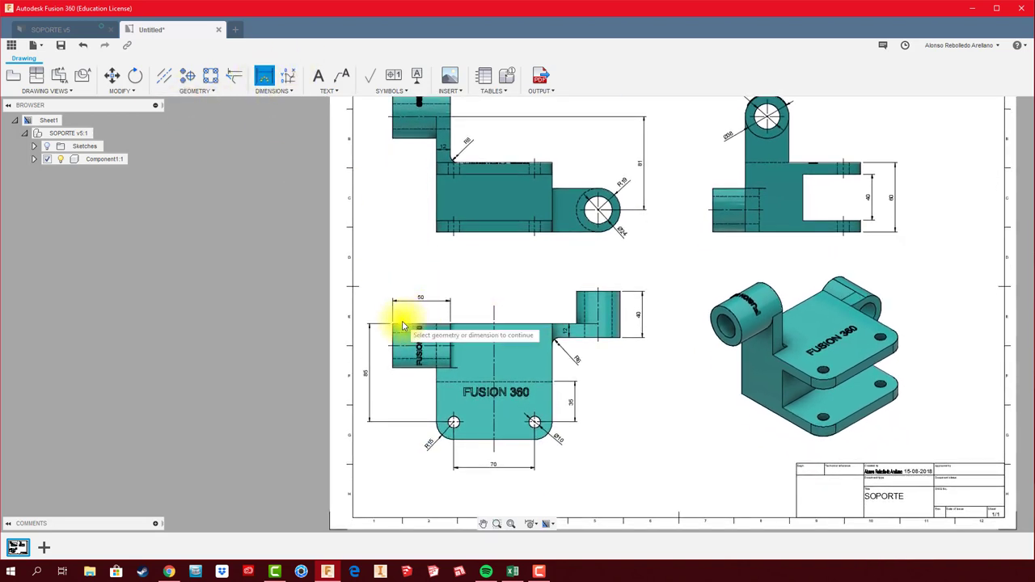
left_click(494, 317)
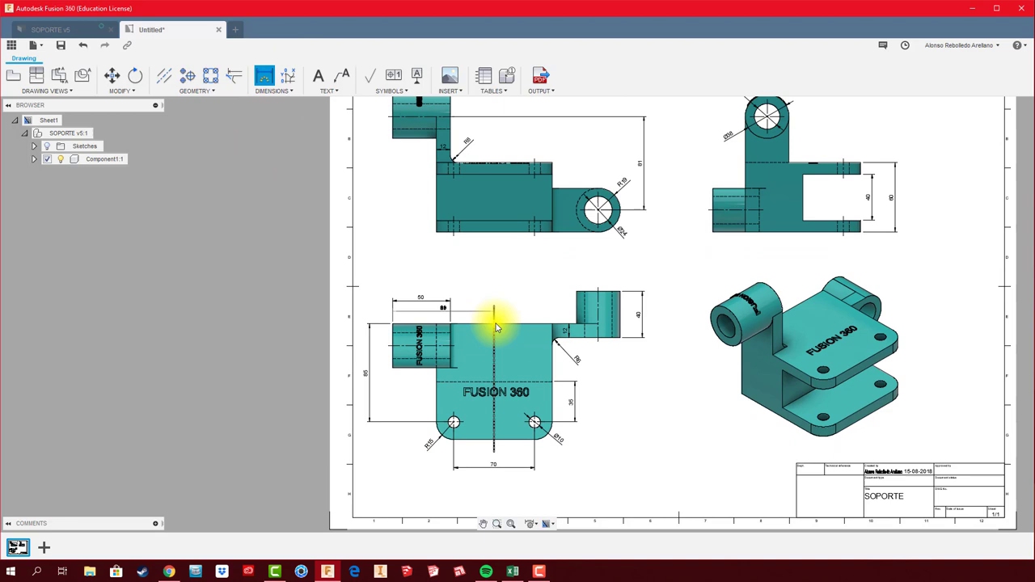
left_click(479, 287)
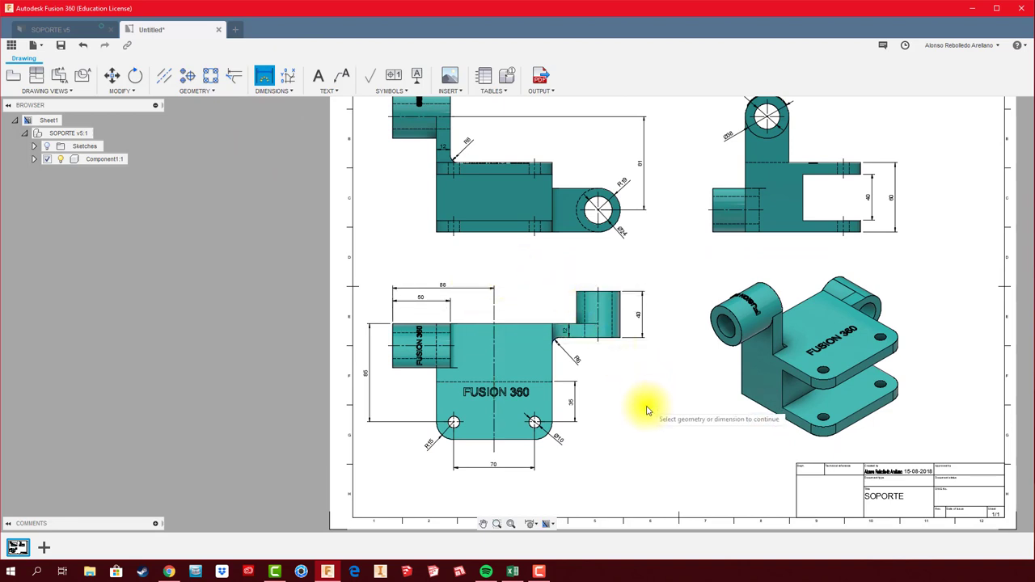
scroll(647, 402, "up", 1)
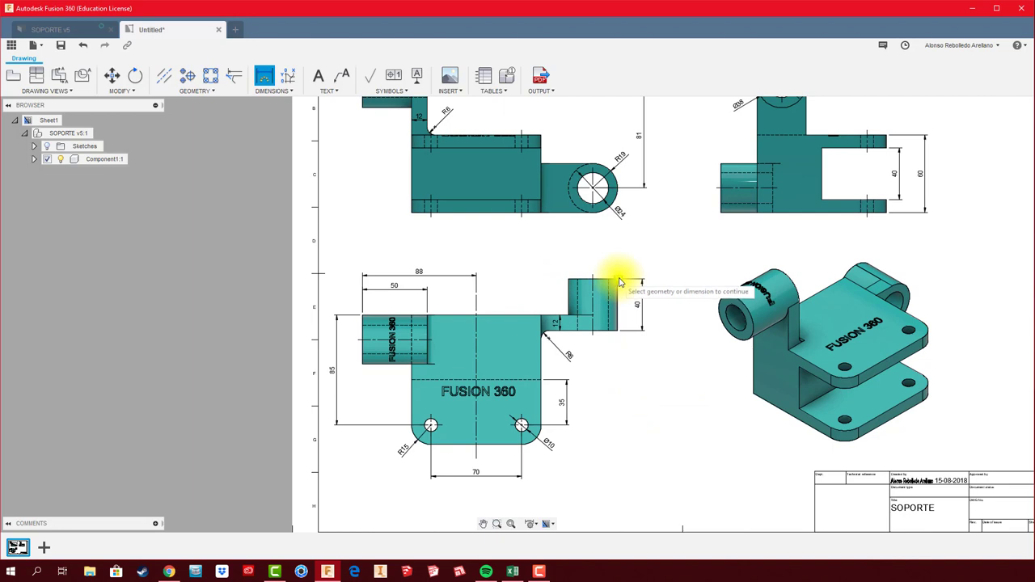
scroll(608, 393, "down", 1)
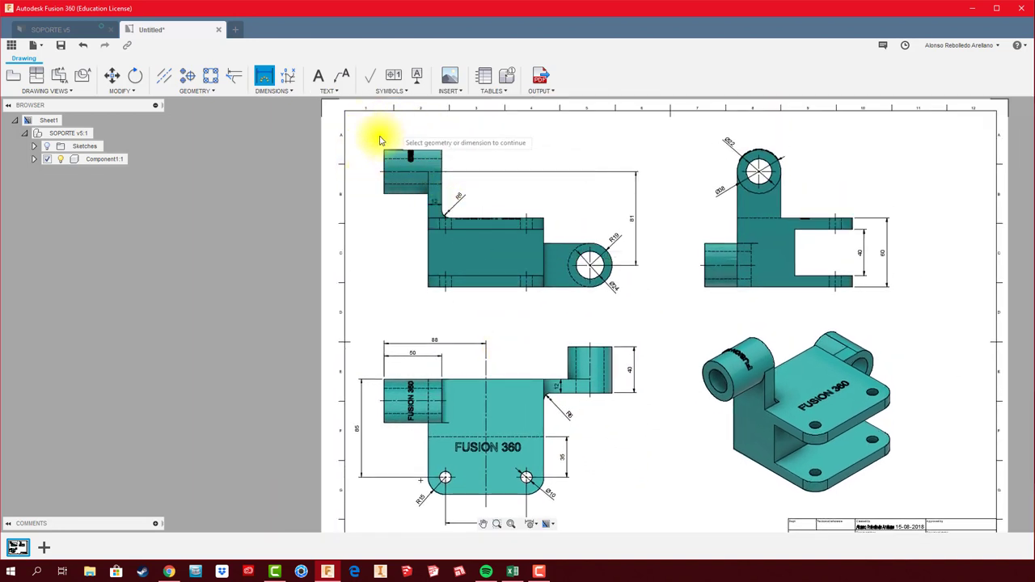
middle_click_drag(609, 346, 464, 361)
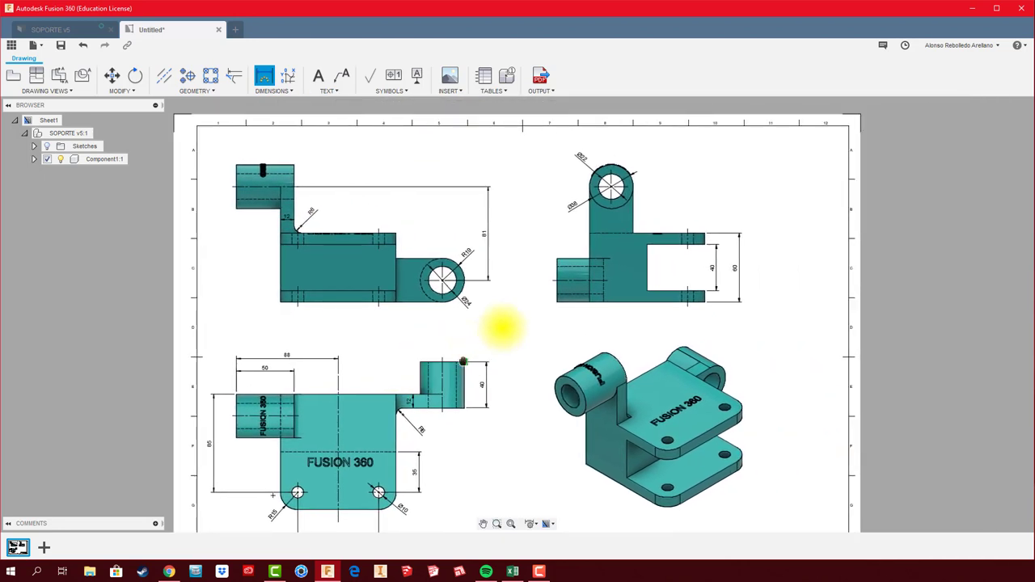
scroll(518, 249, "up", 1)
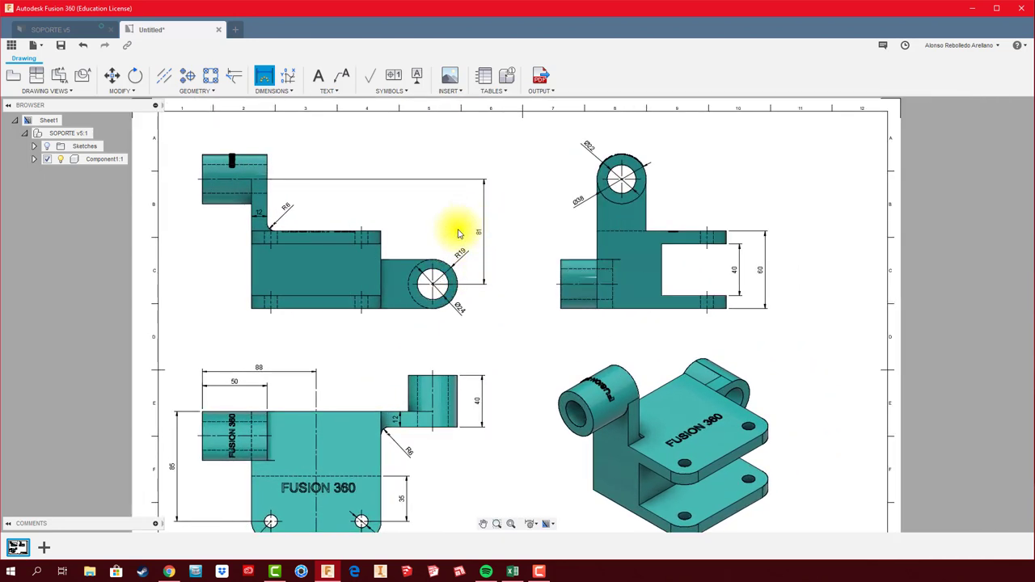
- Add an 81 height dimension from the ring top to the base beside the upper-right view
left_click(620, 185)
left_click(560, 309)
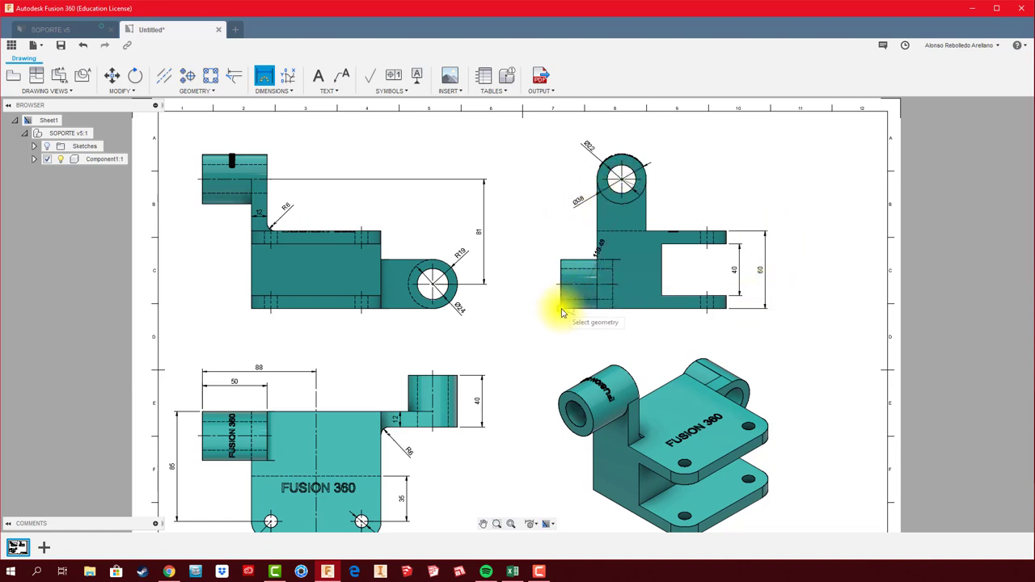
left_click(770, 223)
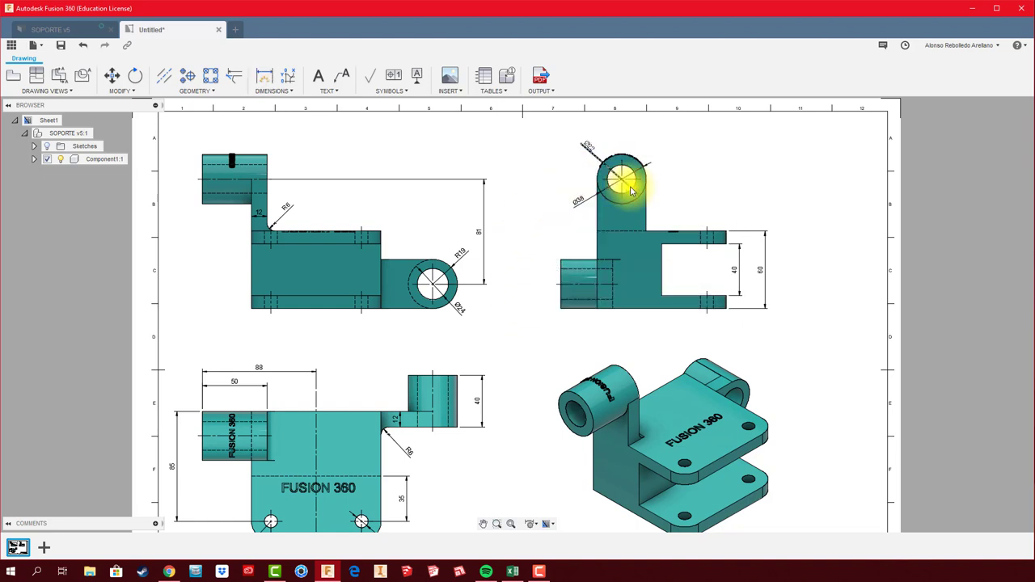
left_click(264, 75)
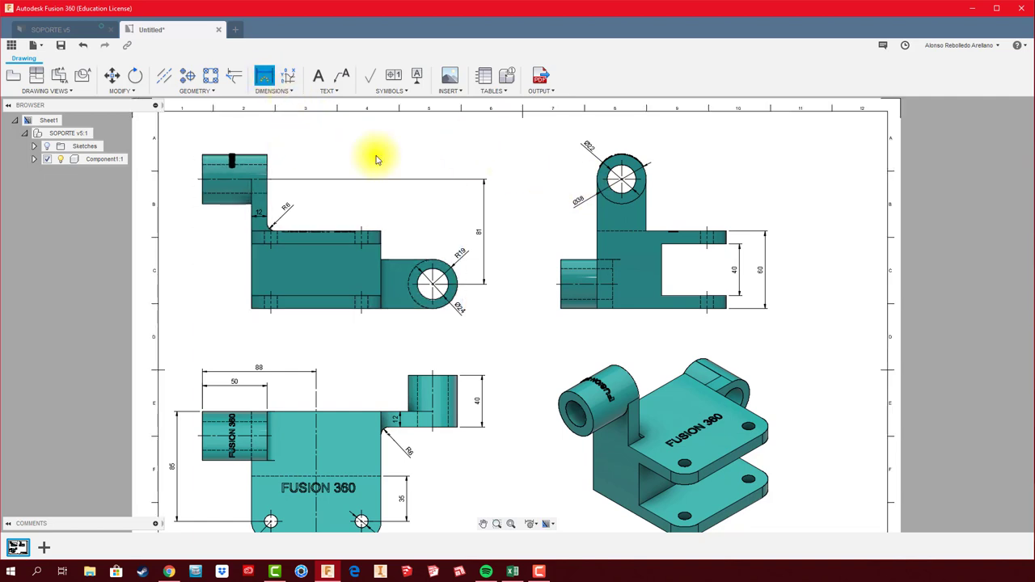
left_click(621, 182)
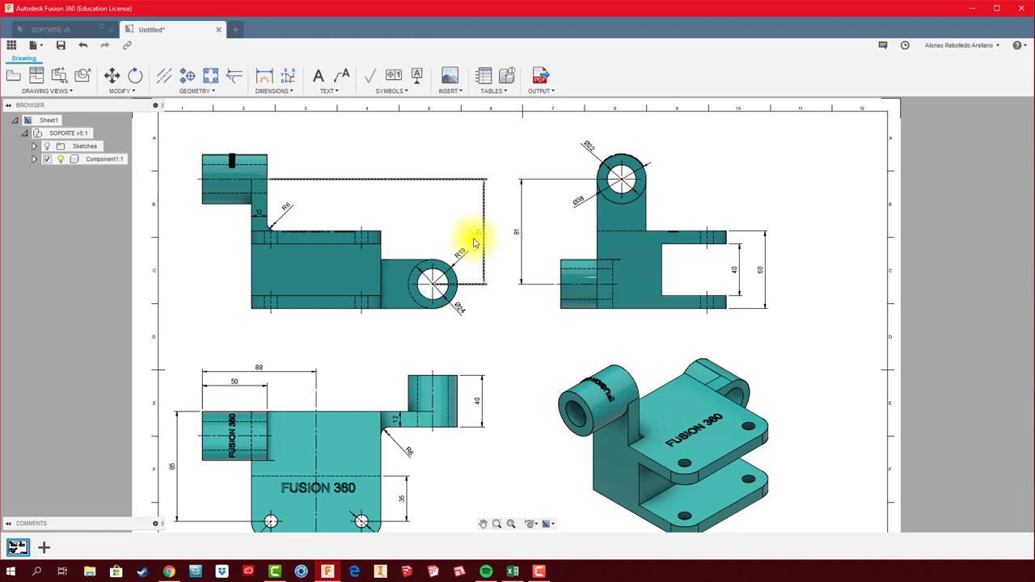
middle_click_drag(518, 316, 590, 315)
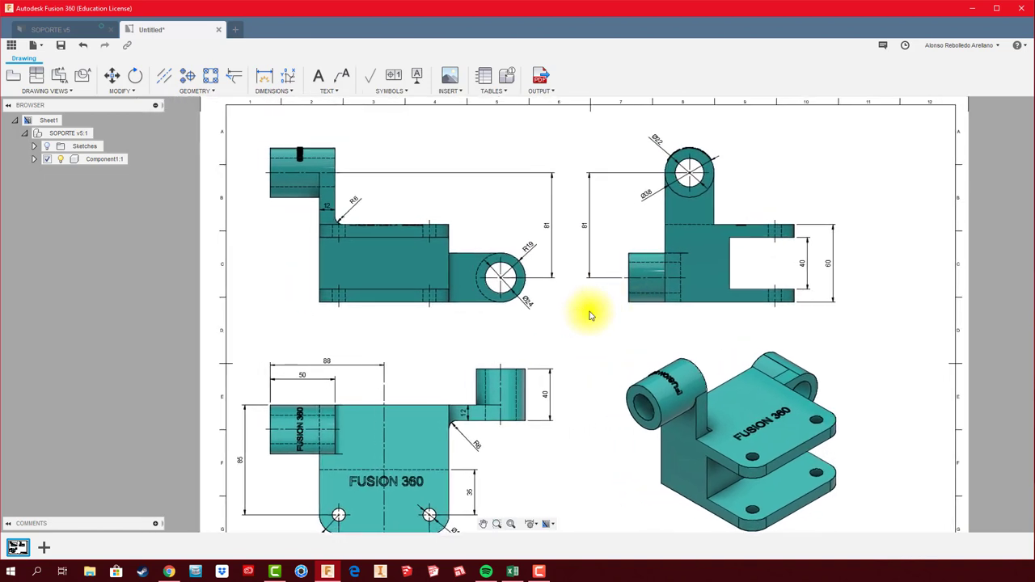
- Dimension the upper-left view's overall 140 length from its left edge to the ring end
scroll(596, 316, "down", 2)
middle_click_drag(601, 294, 604, 283)
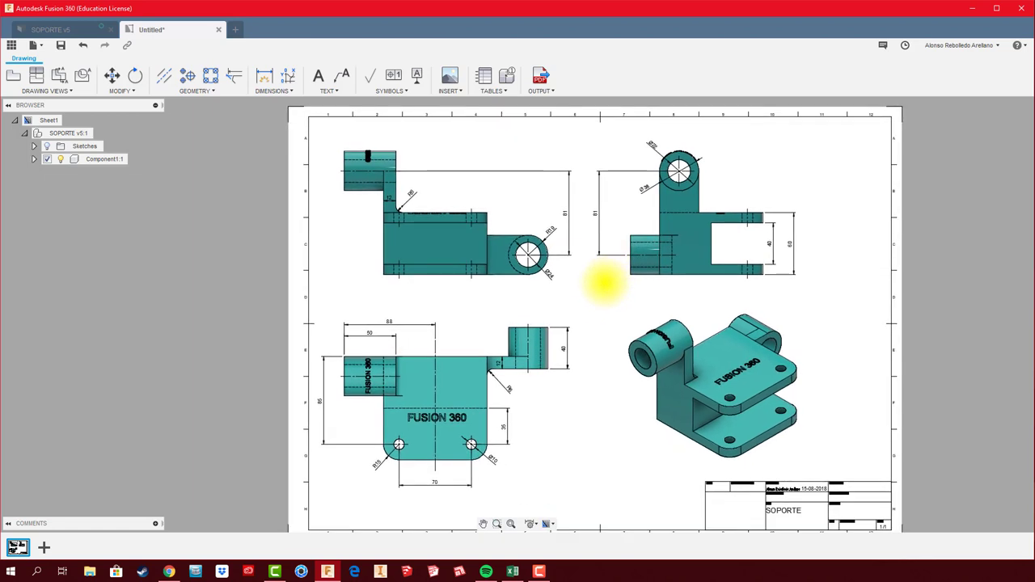
mouse_move(596, 312)
middle_mouse_down()
mouse_move(567, 305)
mouse_move(551, 319)
middle_mouse_up()
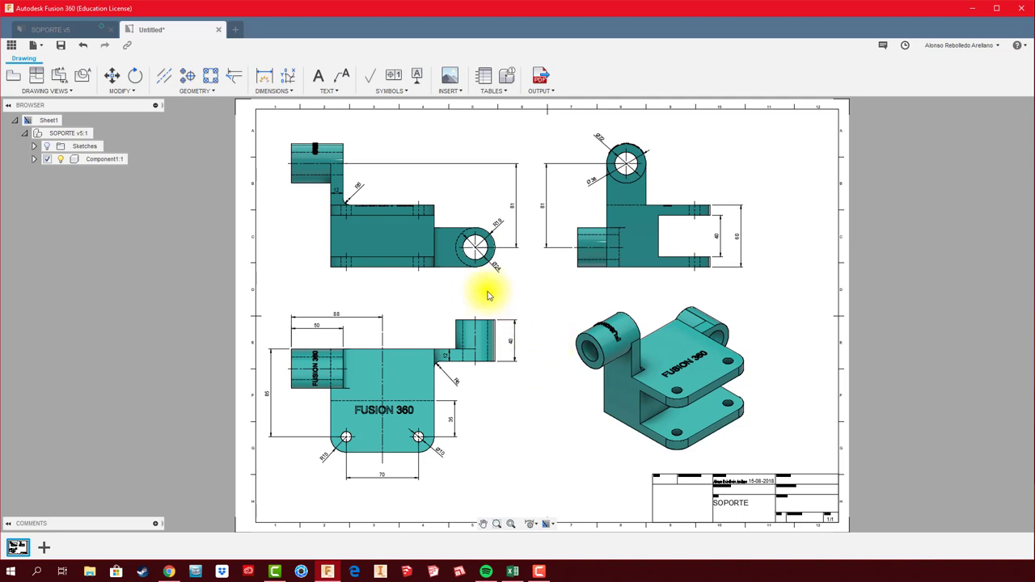
scroll(467, 293, "up", 1)
scroll(471, 297, "down", 1)
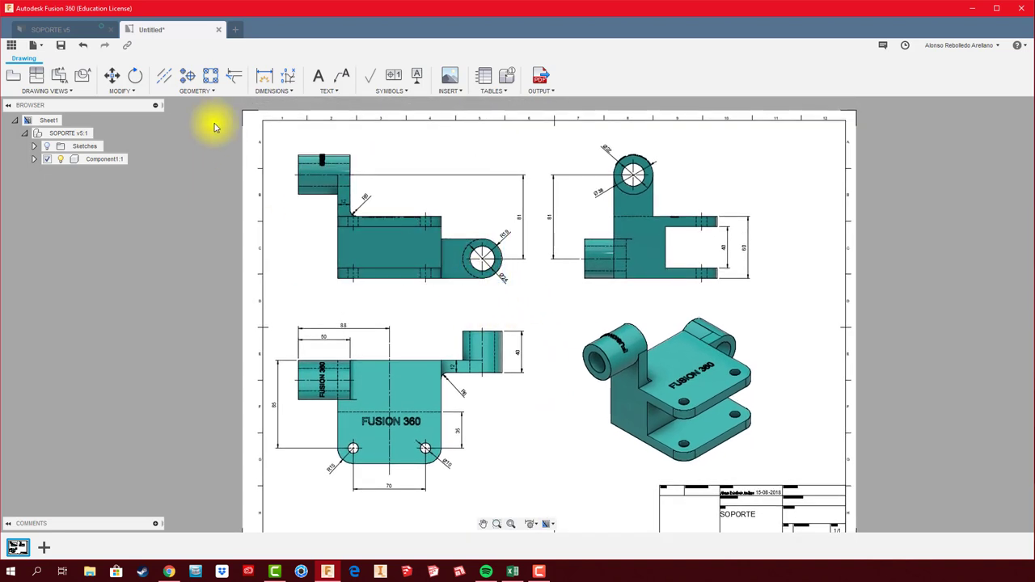
left_click(265, 75)
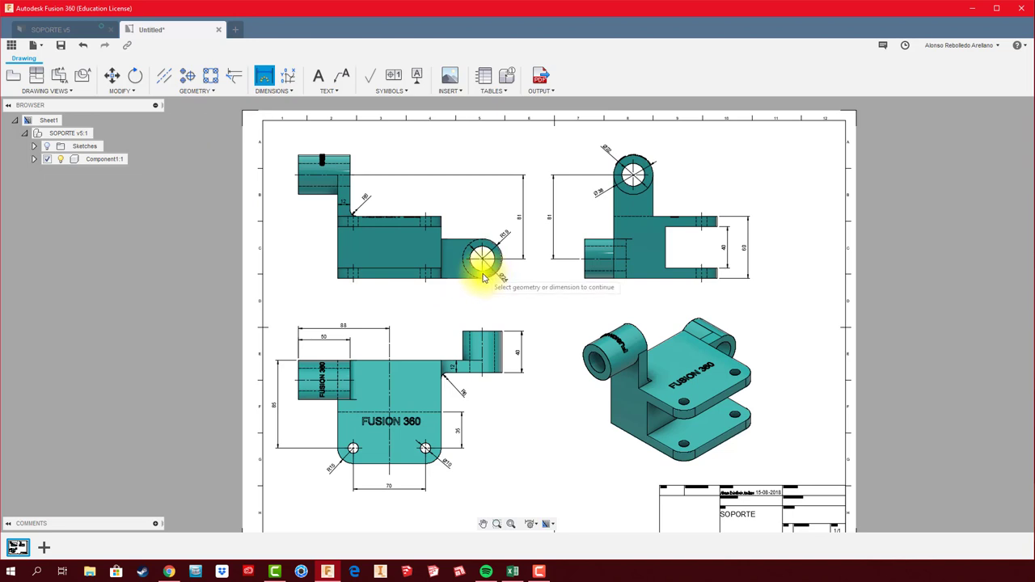
left_click(478, 288)
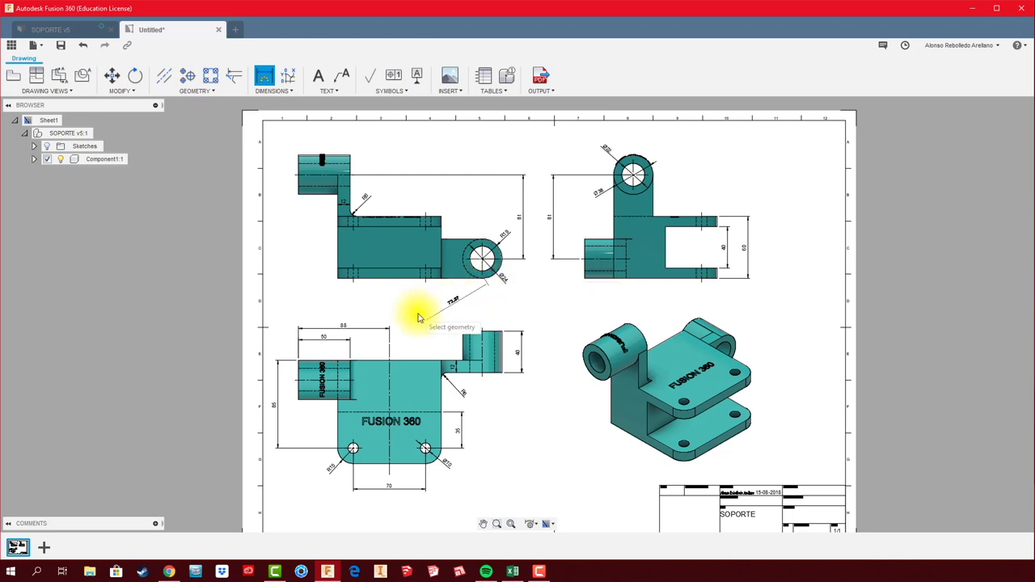
left_click(338, 281)
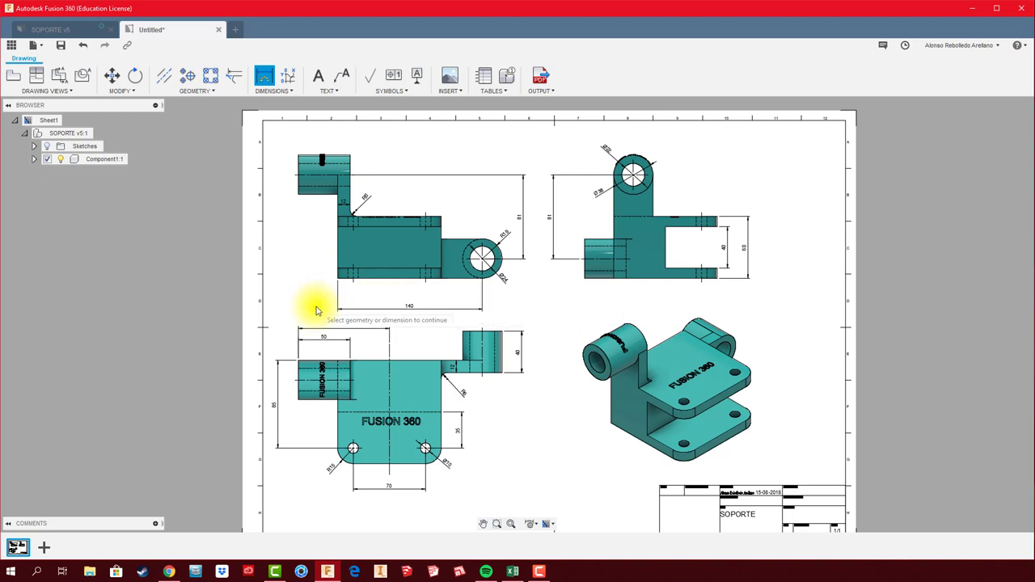
middle_click_drag(496, 432, 504, 394)
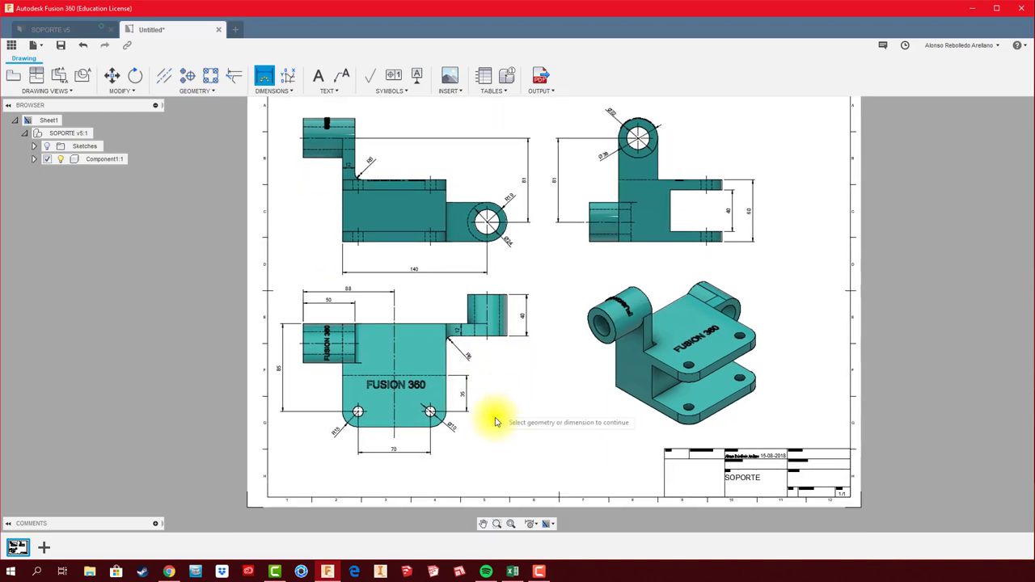
- Exit dimensioning, drag the lower-left view slightly down, then deselect it
key("Escape")
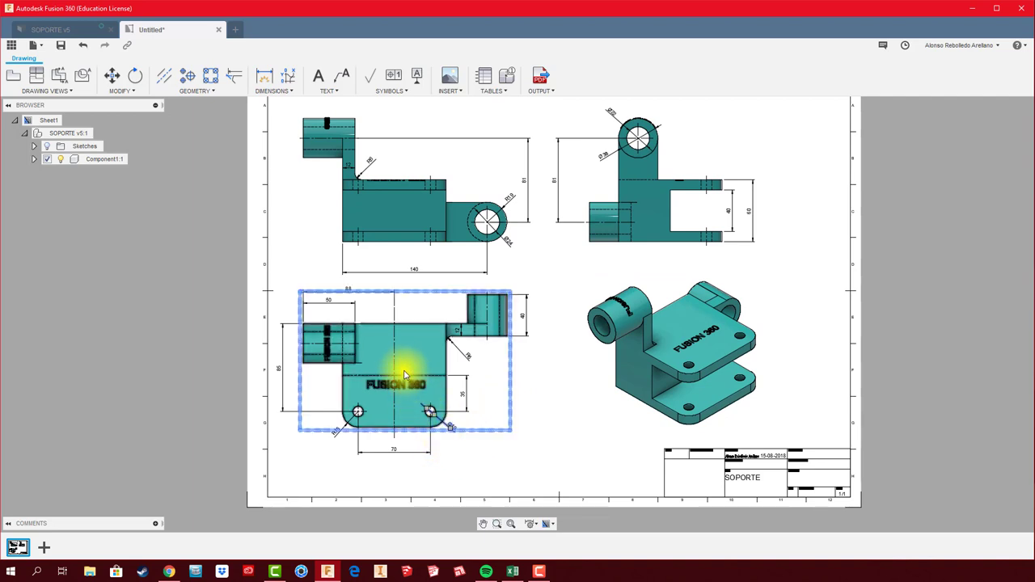
left_click(513, 370)
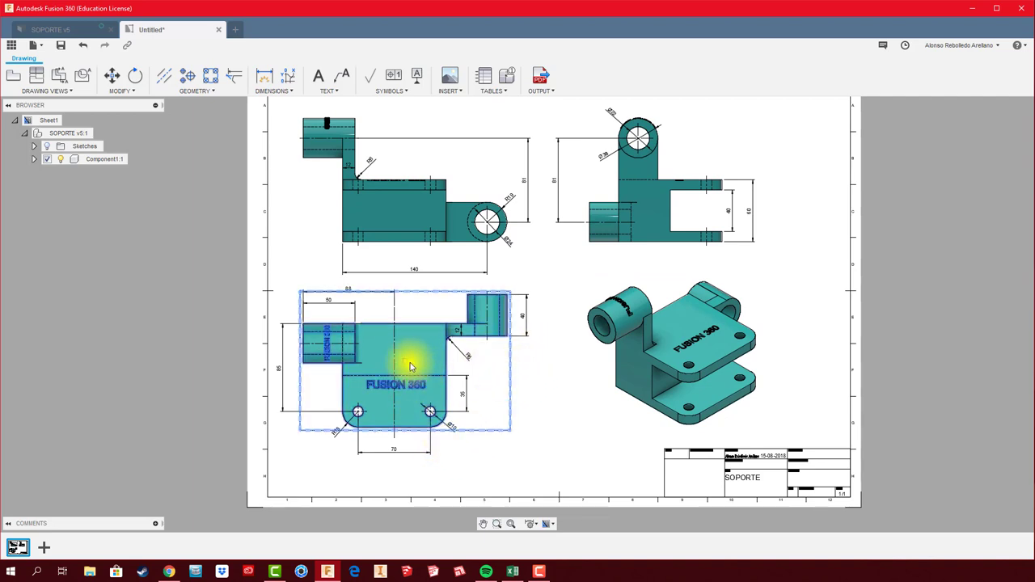
left_click_drag(406, 366, 406, 374)
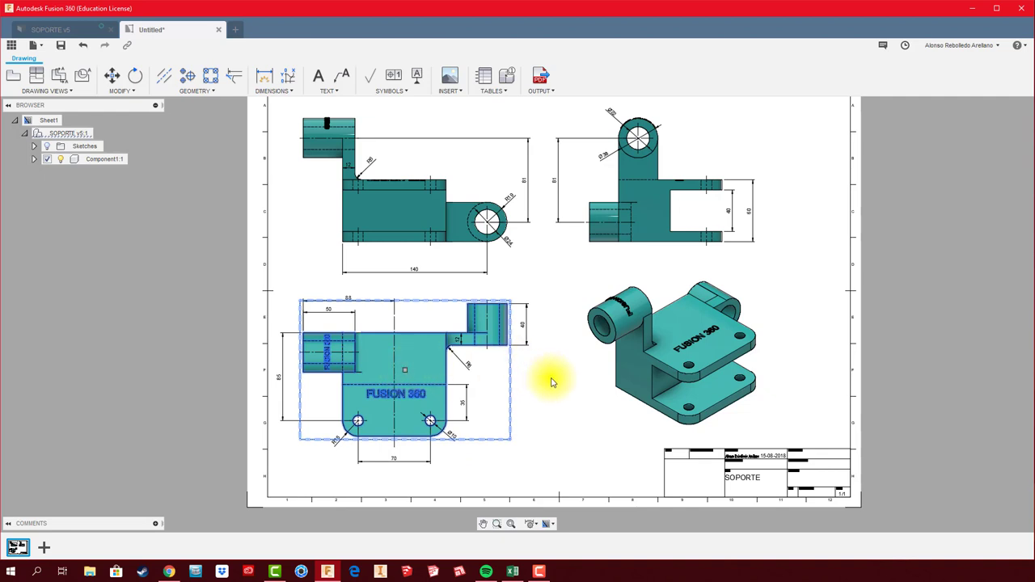
left_click(535, 411)
middle_click_drag(550, 401, 536, 418)
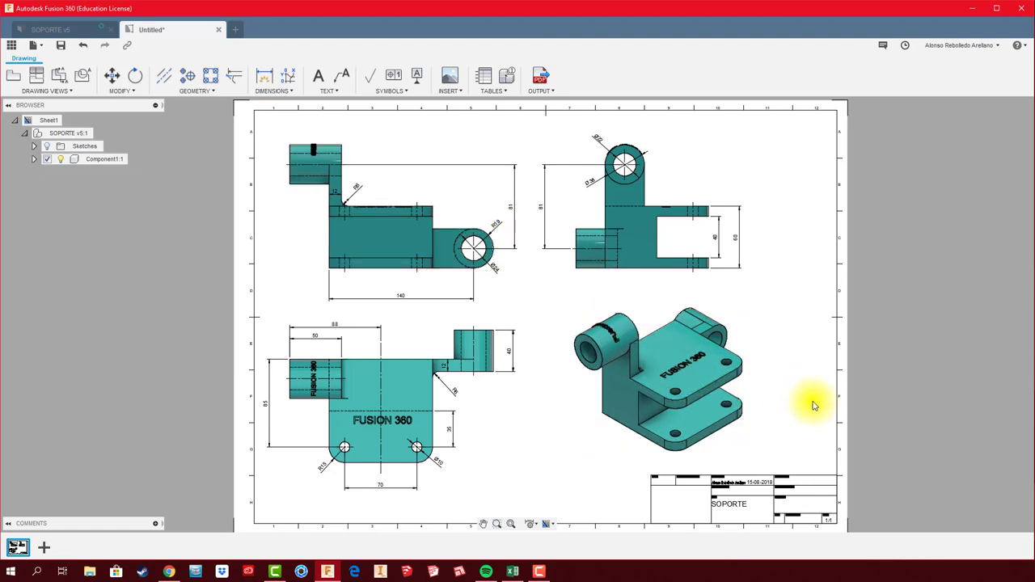
middle_click_drag(809, 394, 803, 384)
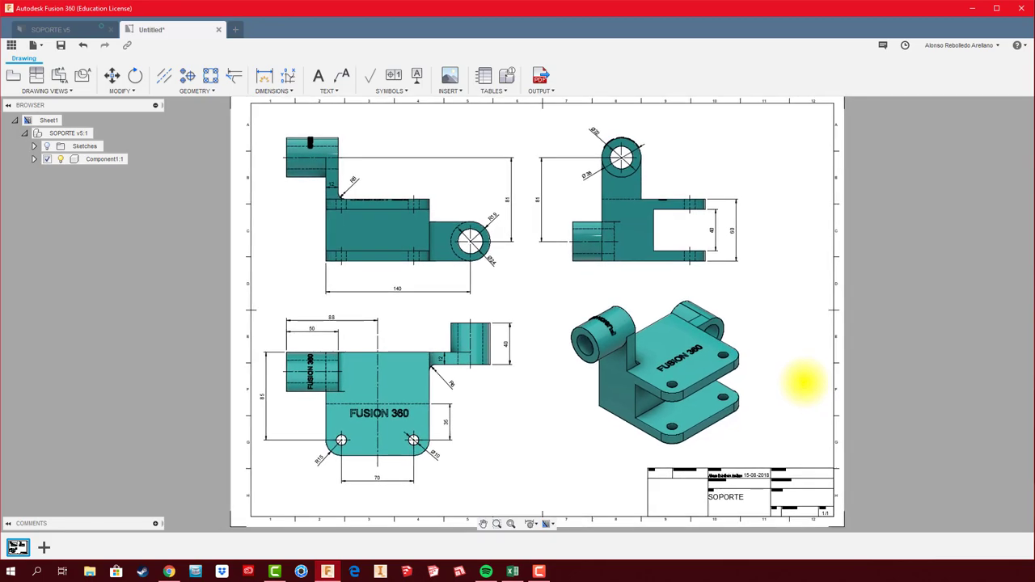